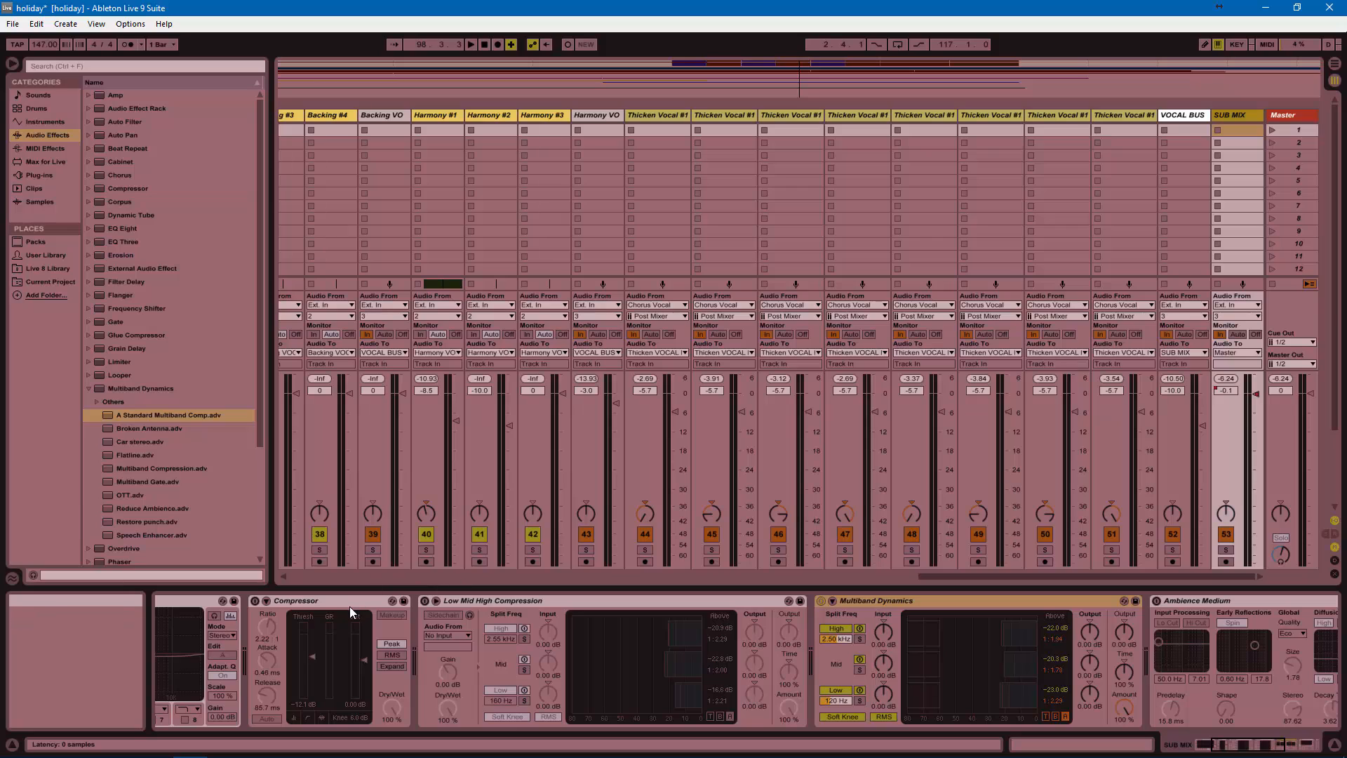
Check the attack and release times of the Multiband Dynamics bands and return to the above-threshold values.
click(348, 601)
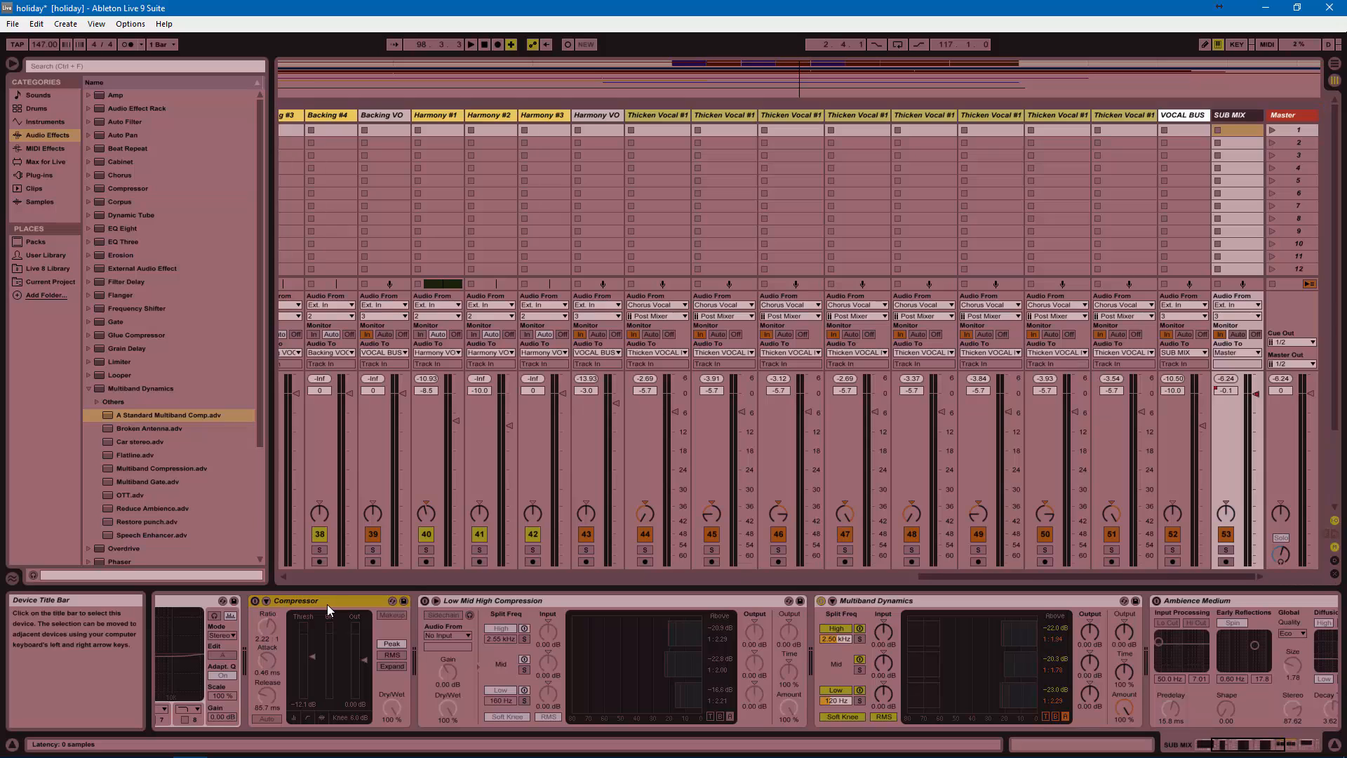
click(926, 600)
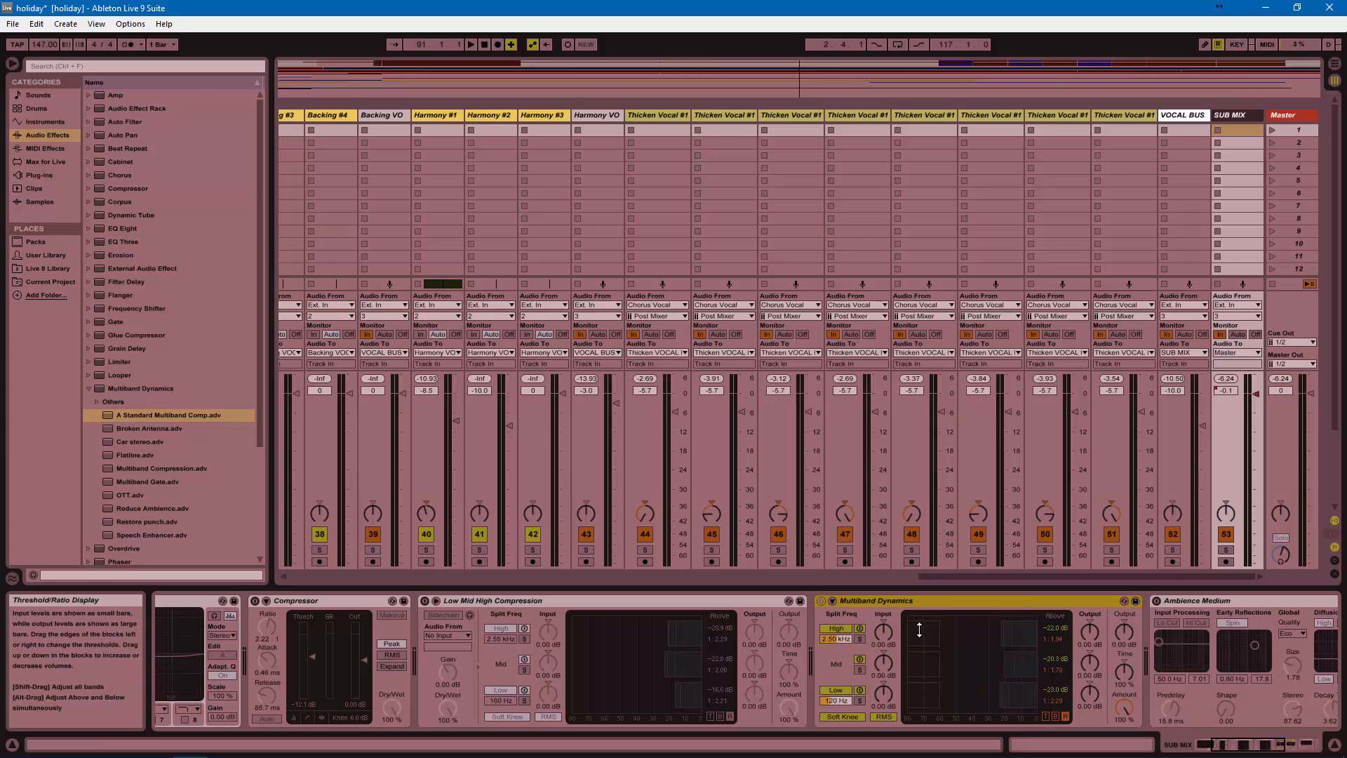
click(1044, 715)
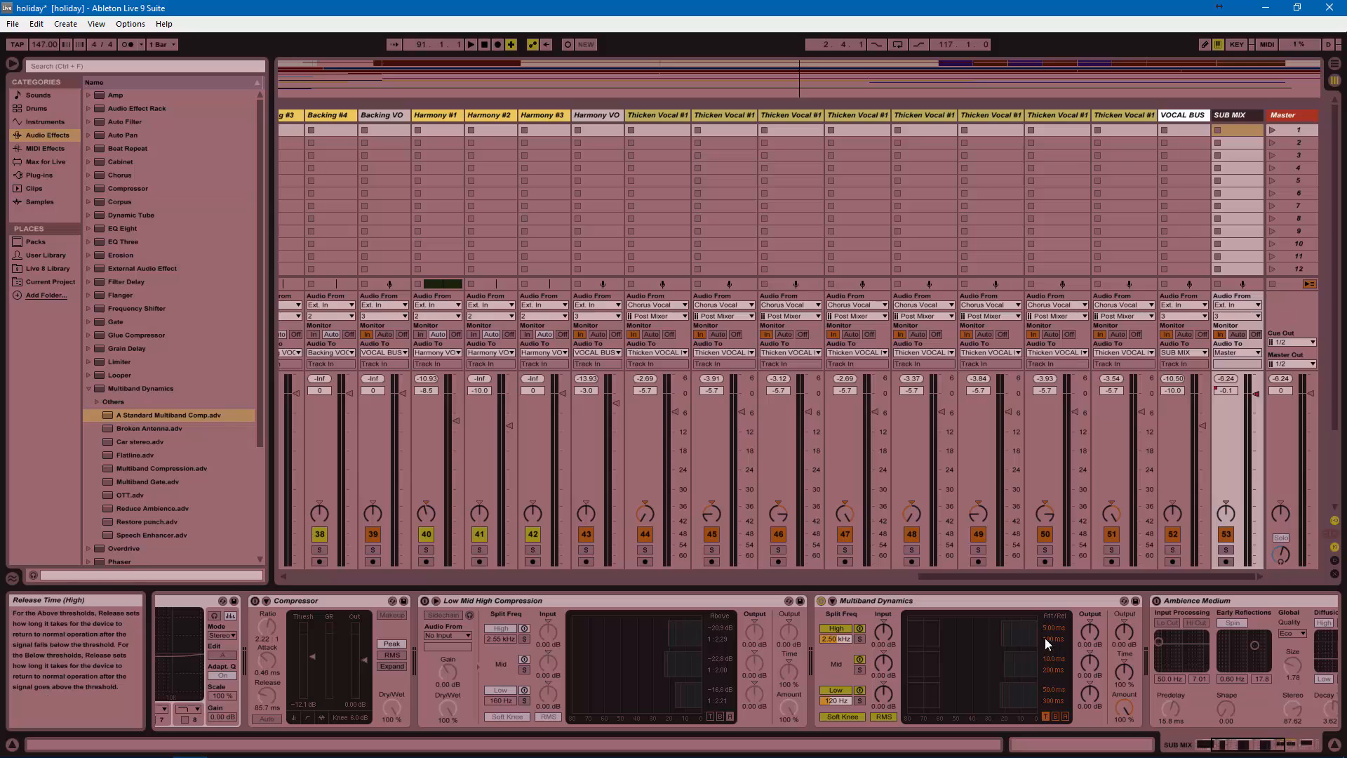
click(1065, 715)
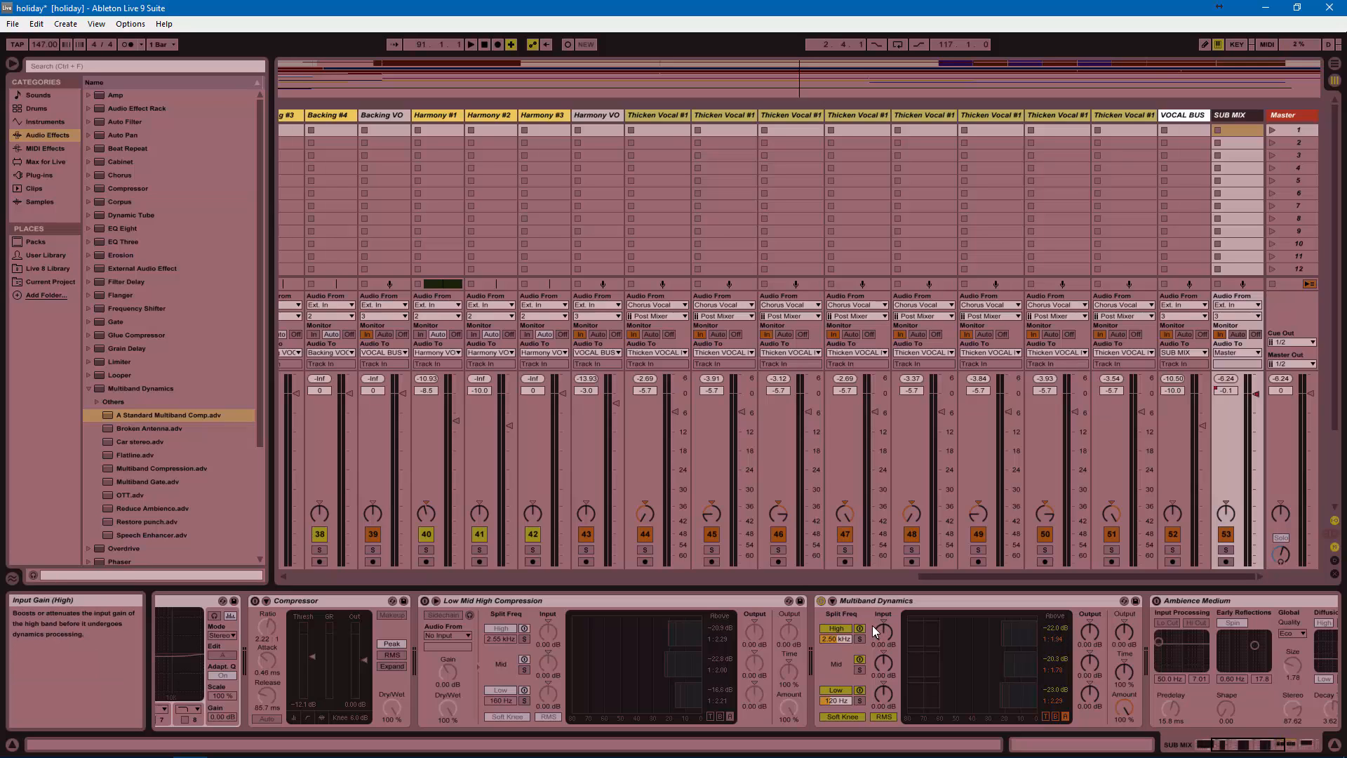
Play the song from around bar 81, comparing the mix with Multiband Dynamics on and off, and leave the device enabled after stopping.
click(916, 602)
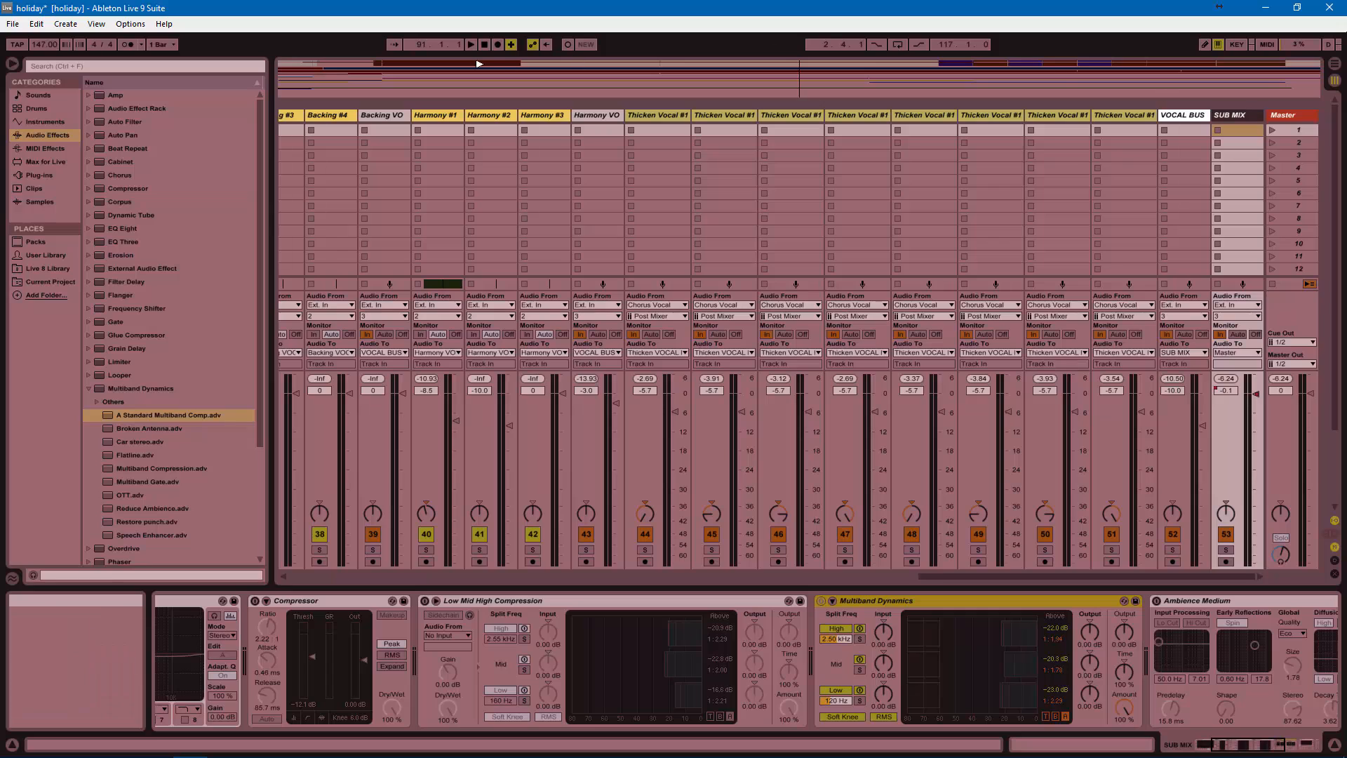
click(463, 81)
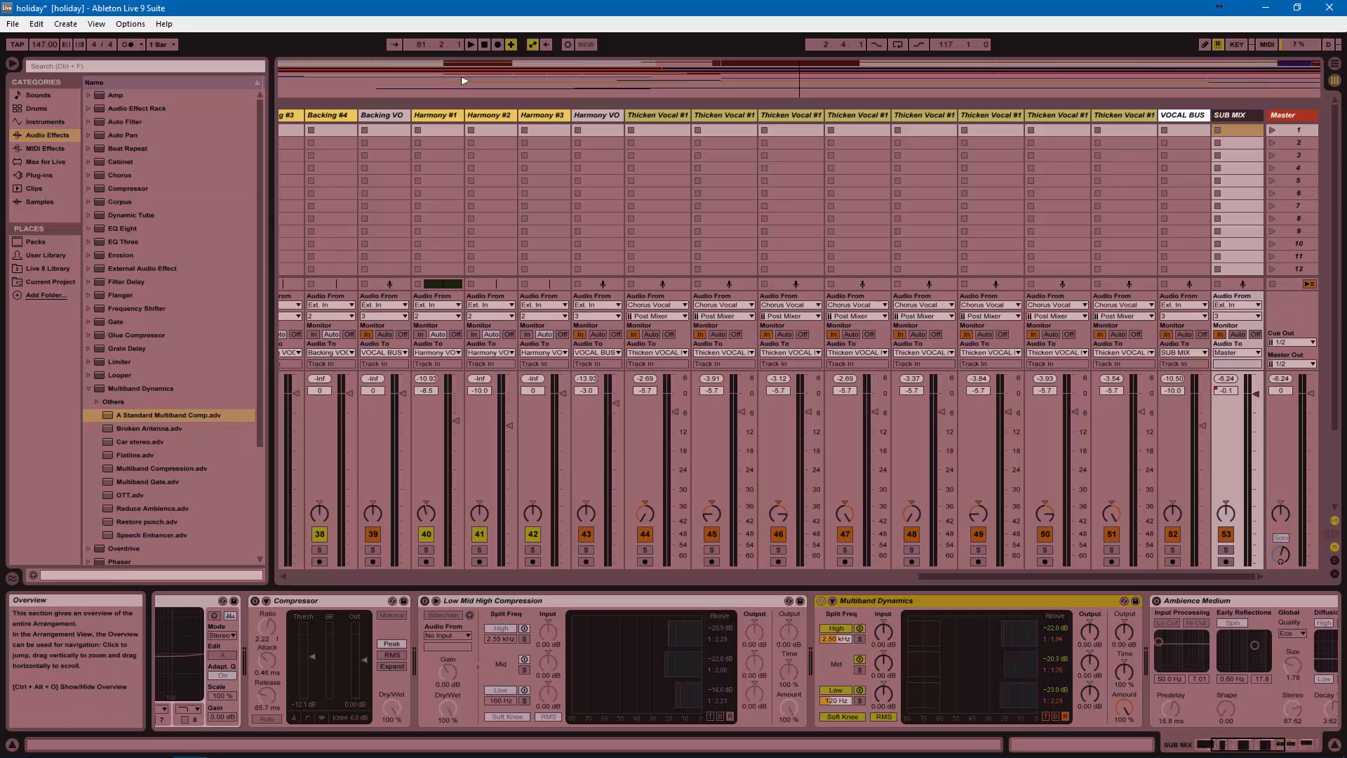
key(space)
key(0)
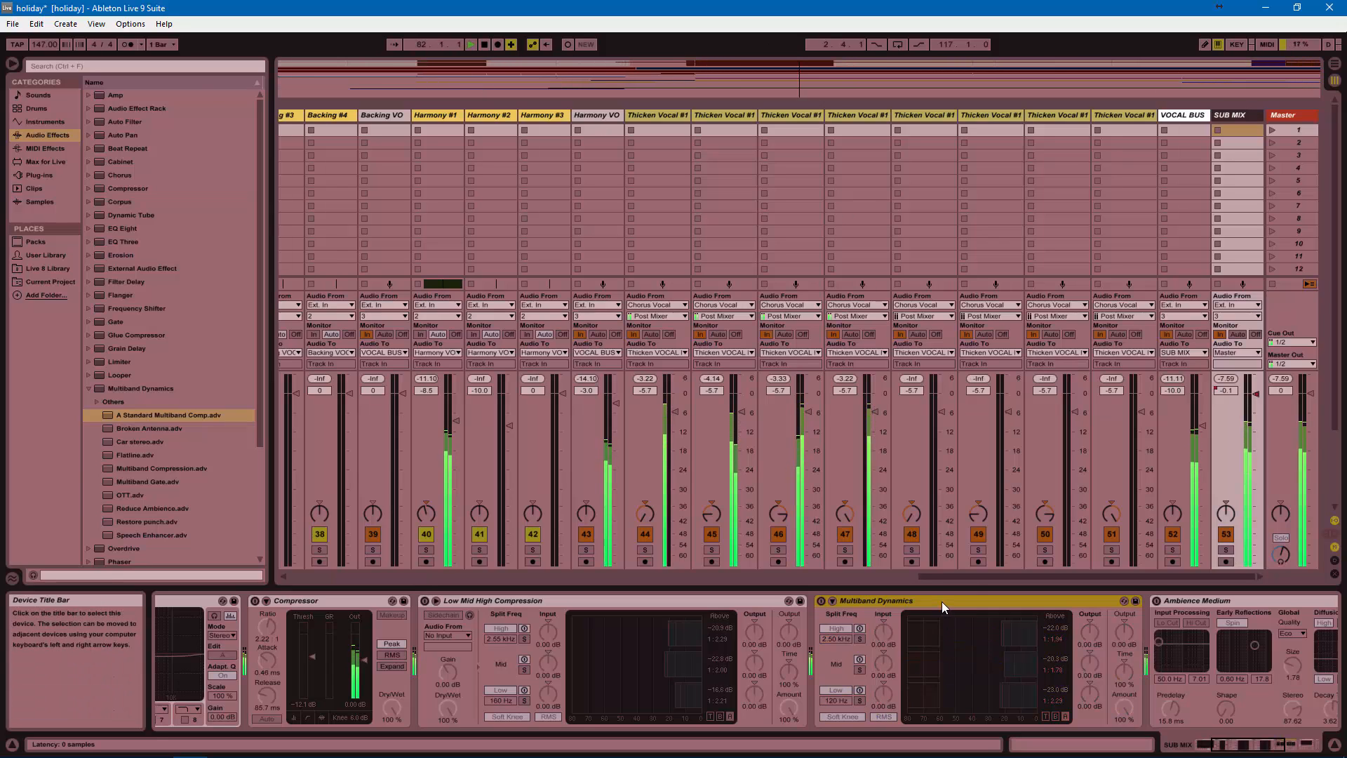
key(0)
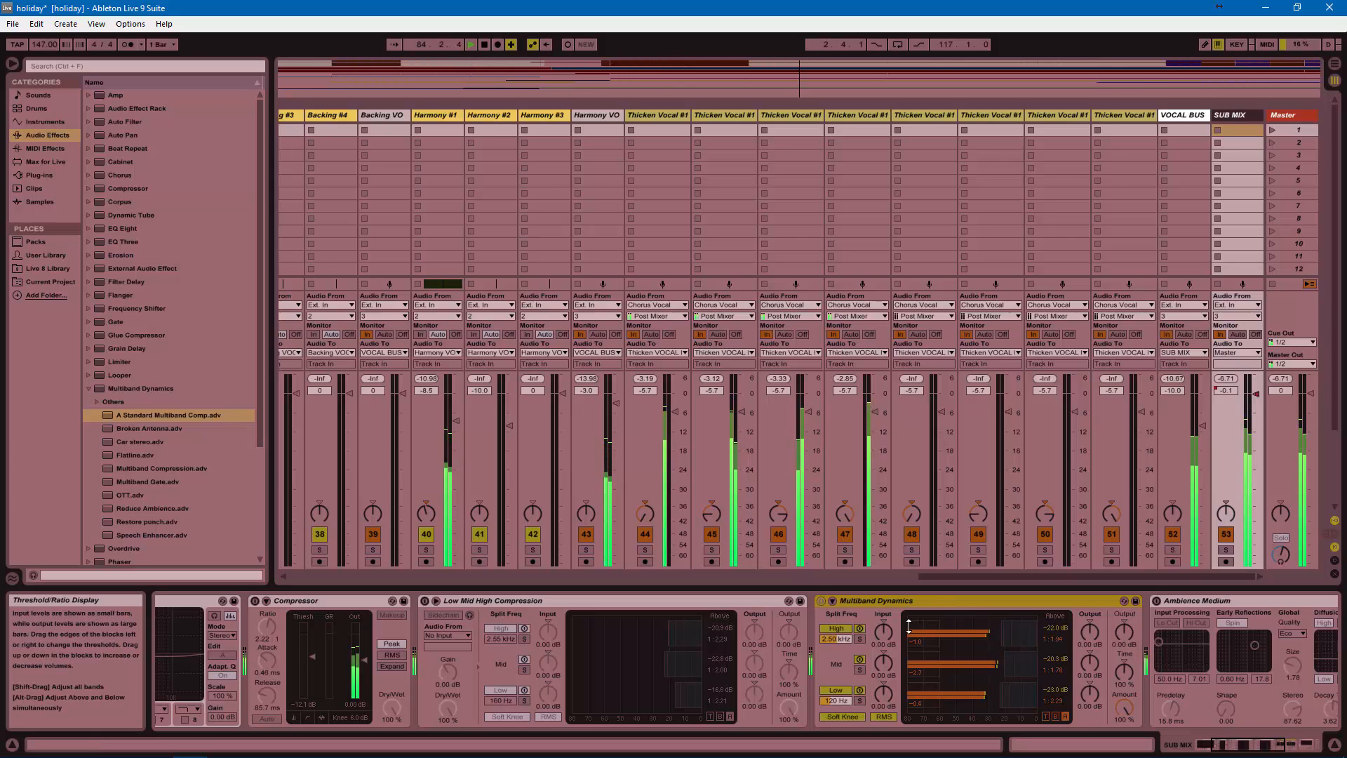
key(0)
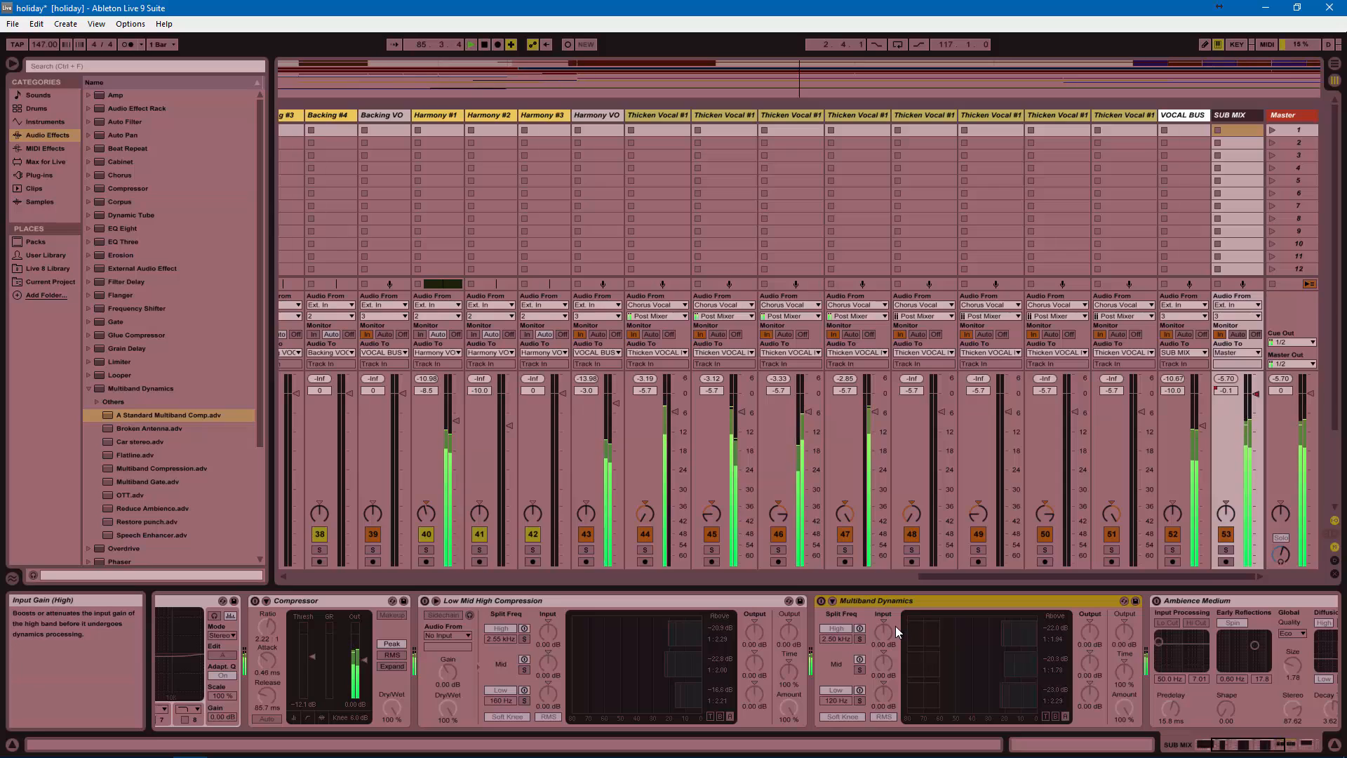
key(0)
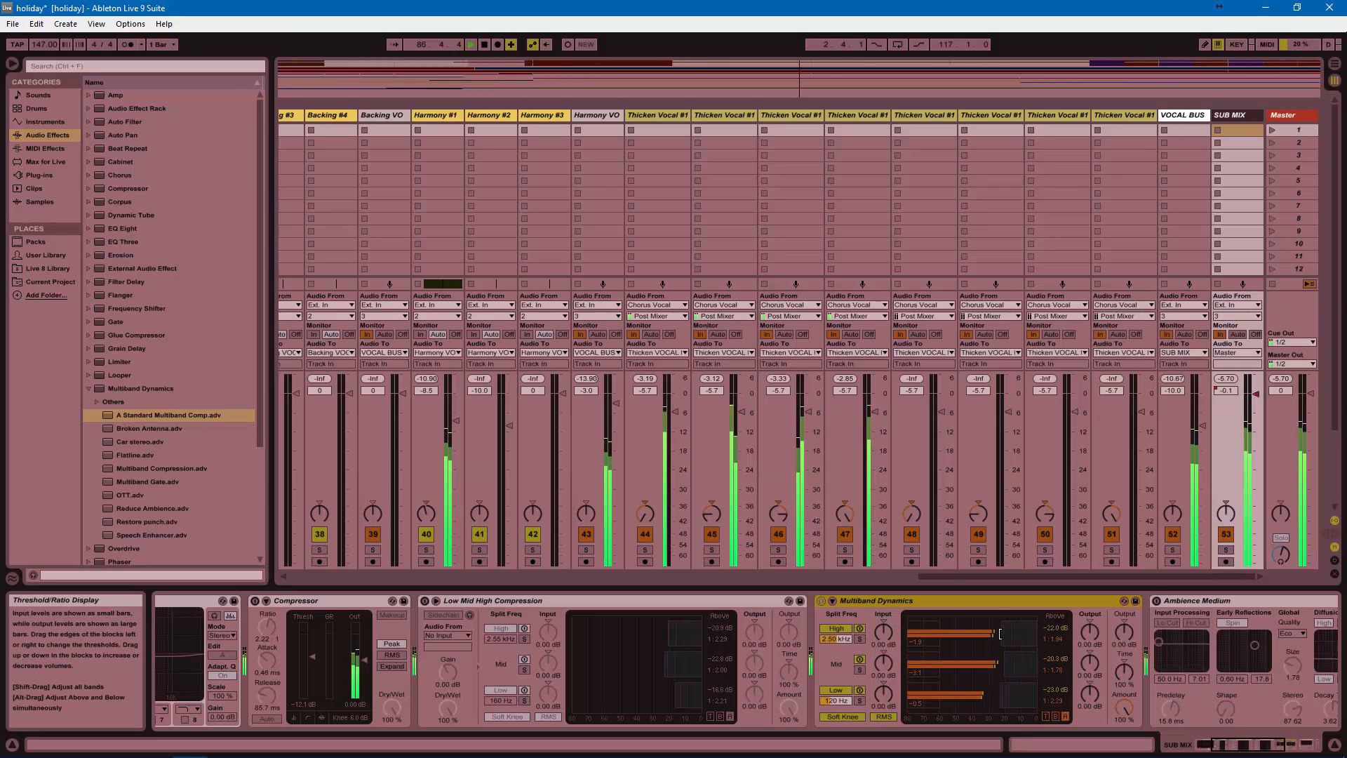
key(0)
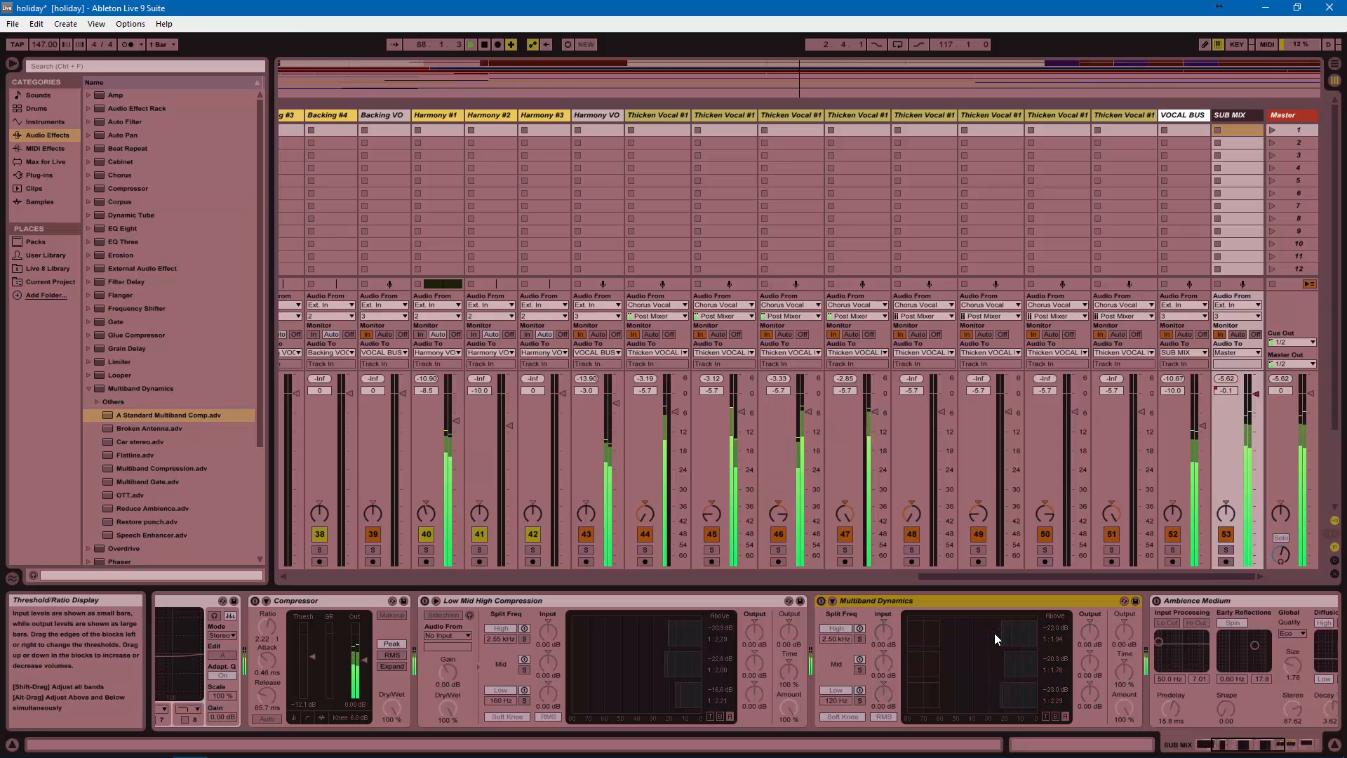
key(0)
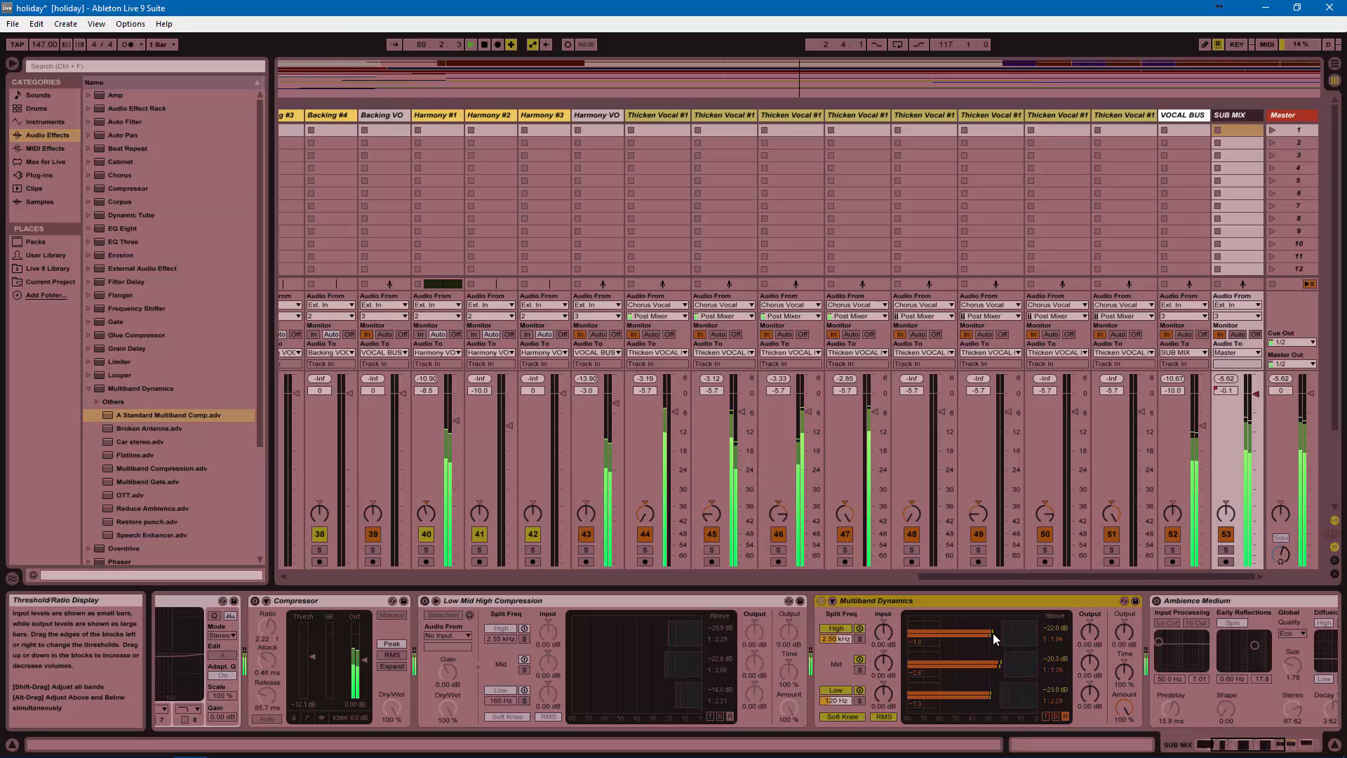
key(0)
key(space)
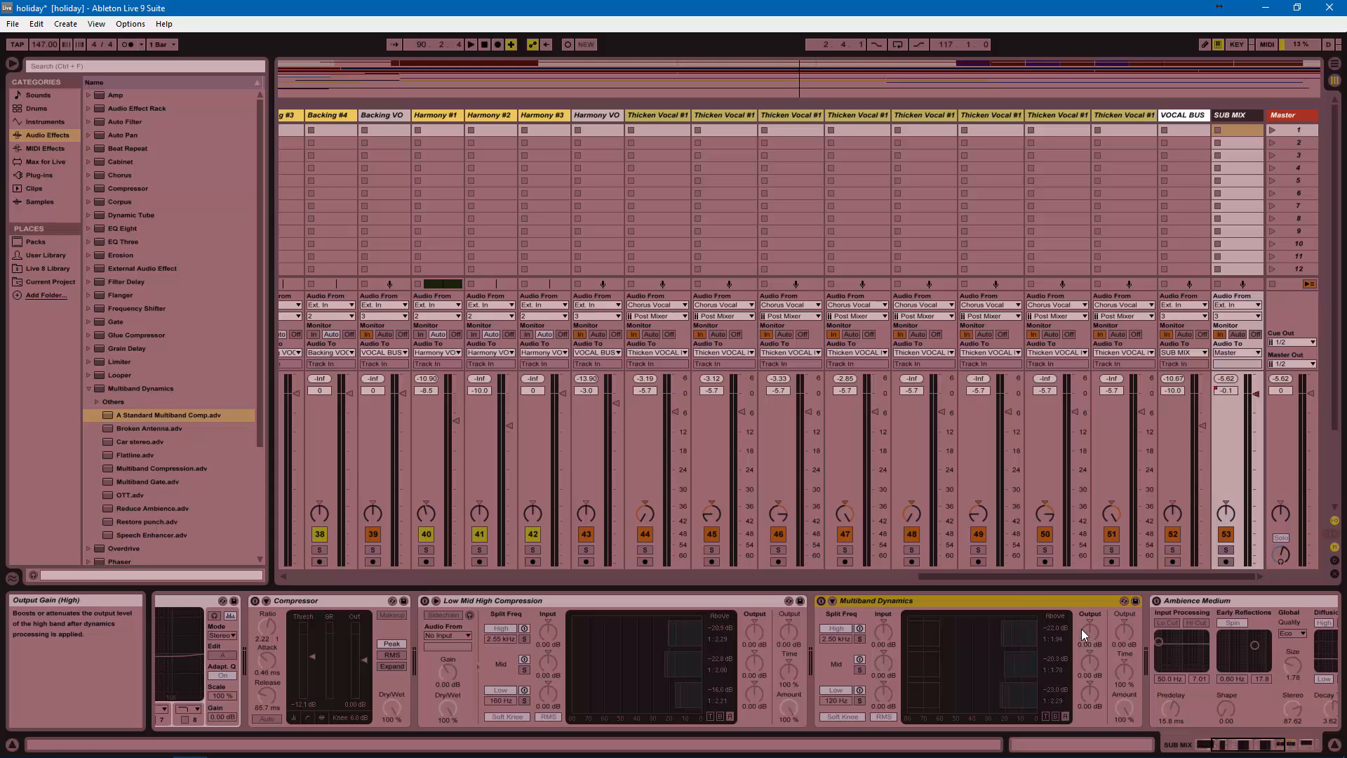
key(0)
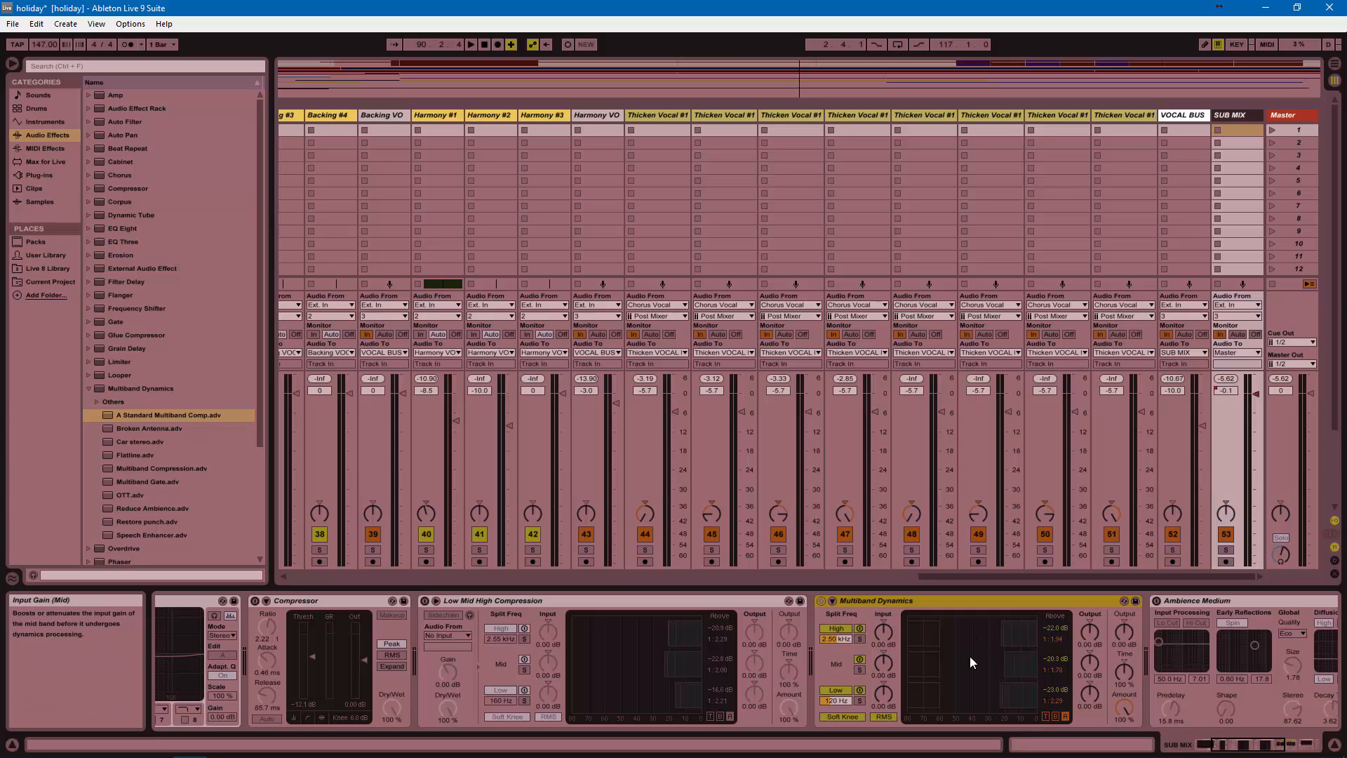
Lower the mid and high thresholds in Multiband Dynamics and set their ratios to about 1:2.46 and 1:2.56 respectively.
drag(1018, 664, 1004, 663)
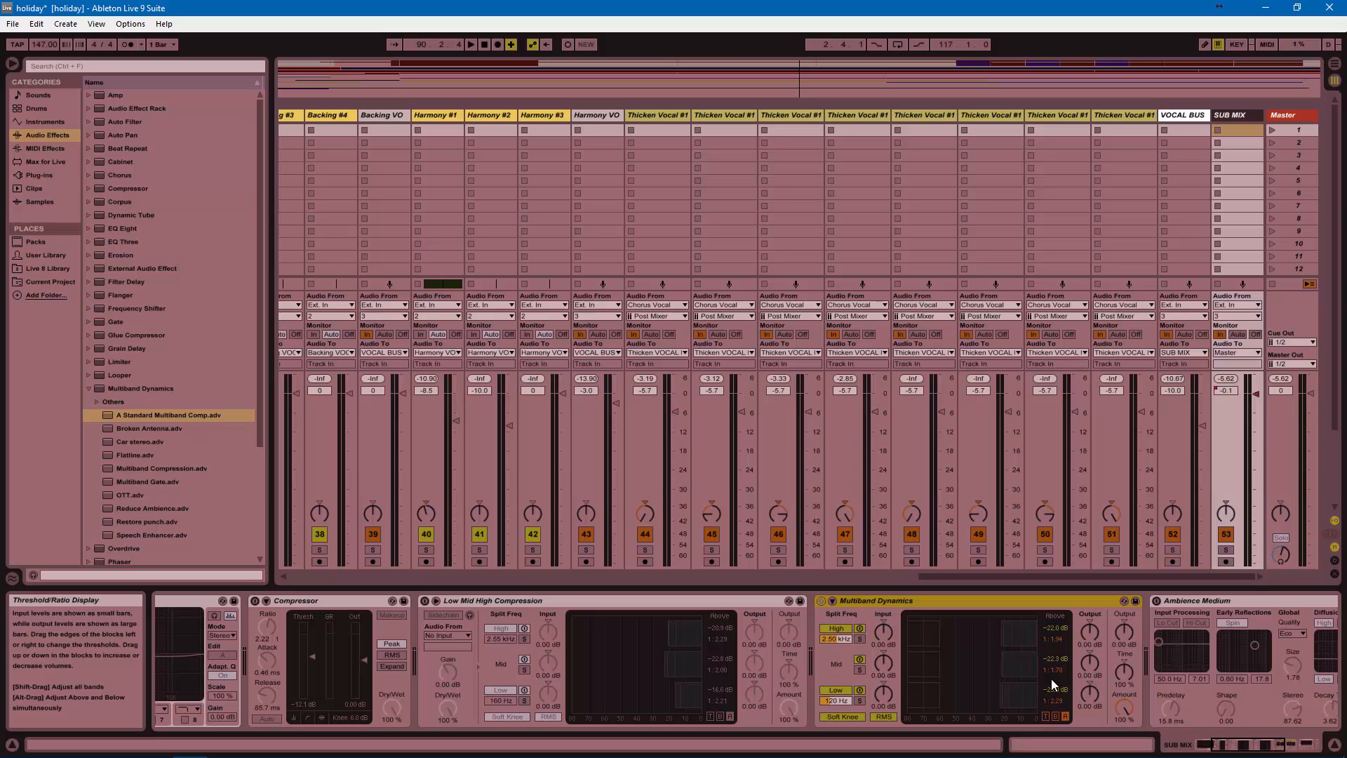
drag(1055, 670, 1055, 684)
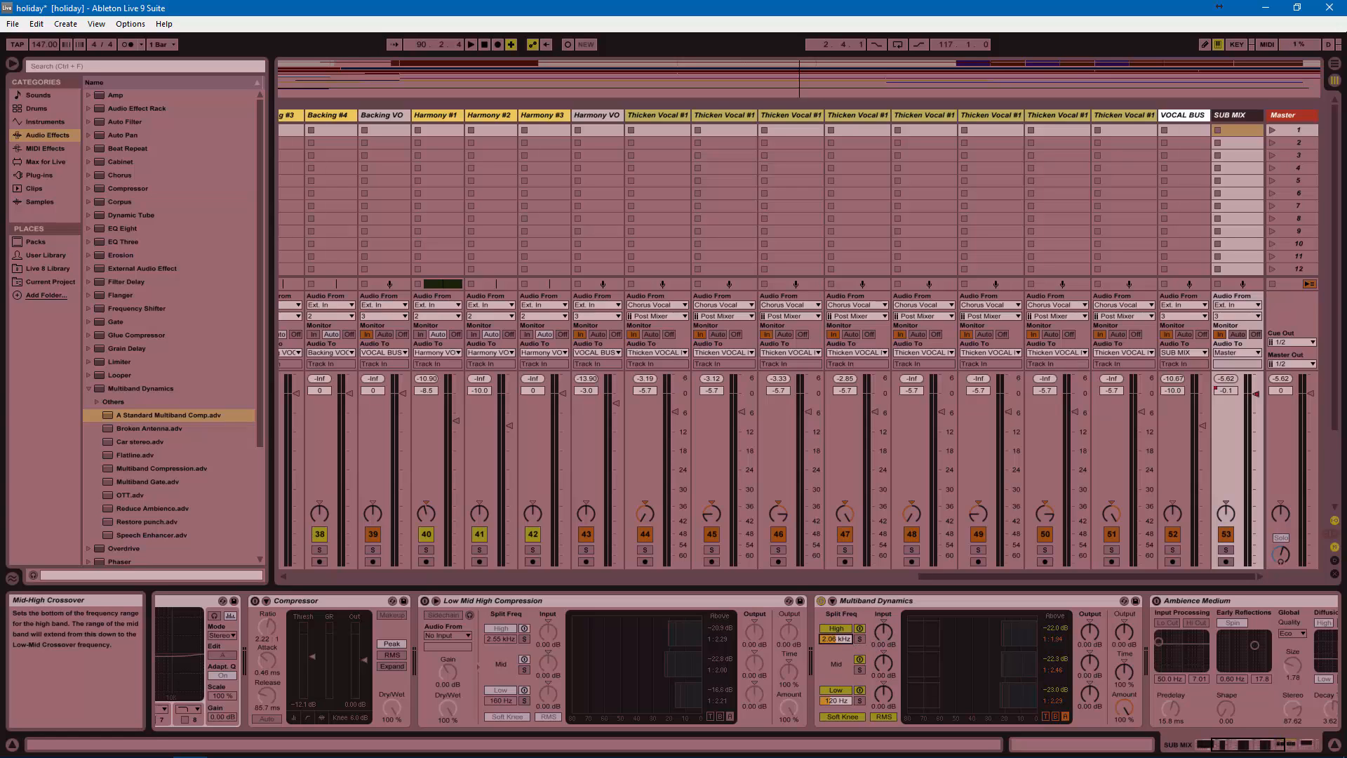
drag(1054, 639, 1054, 663)
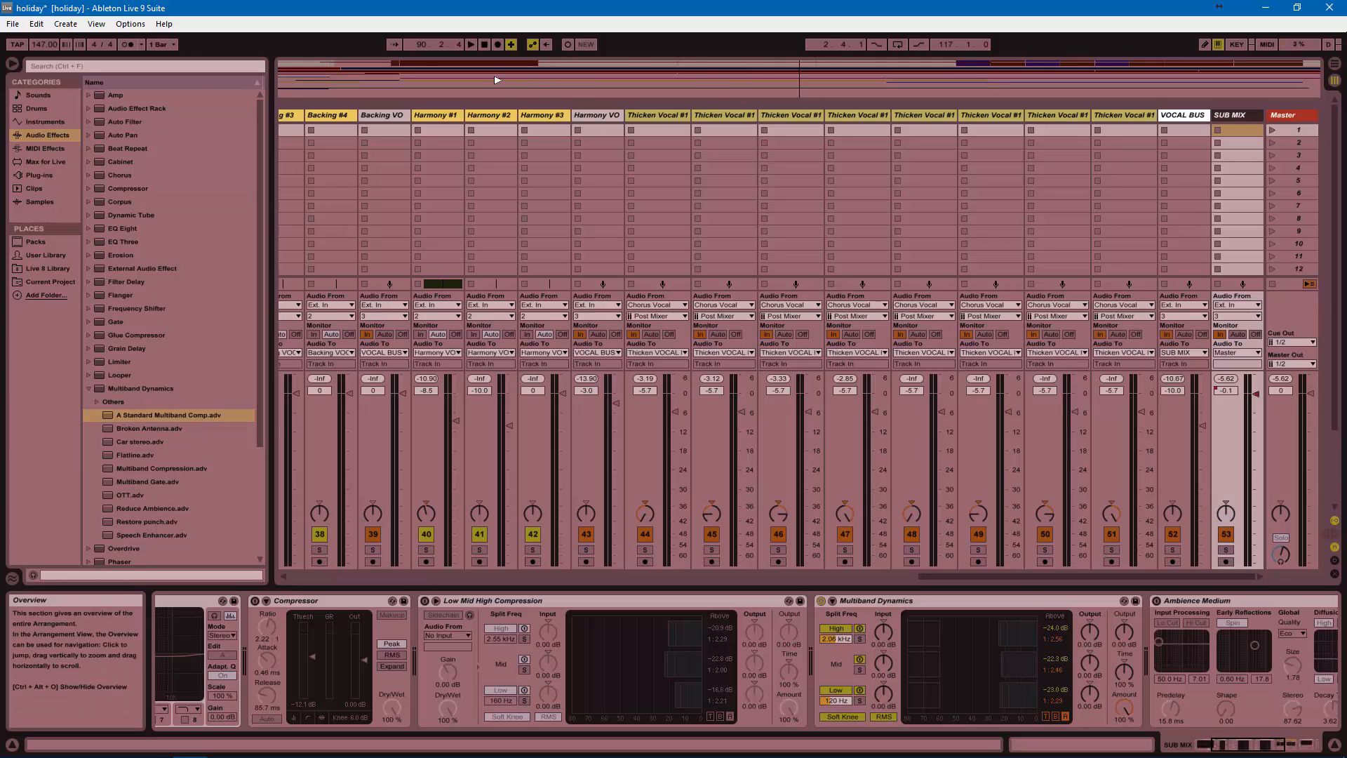
Raise the Multiband Dynamics thresholds while the song plays from around bar 81, setting mid to -17.0 dB and low to -19.0 dB.
key(space)
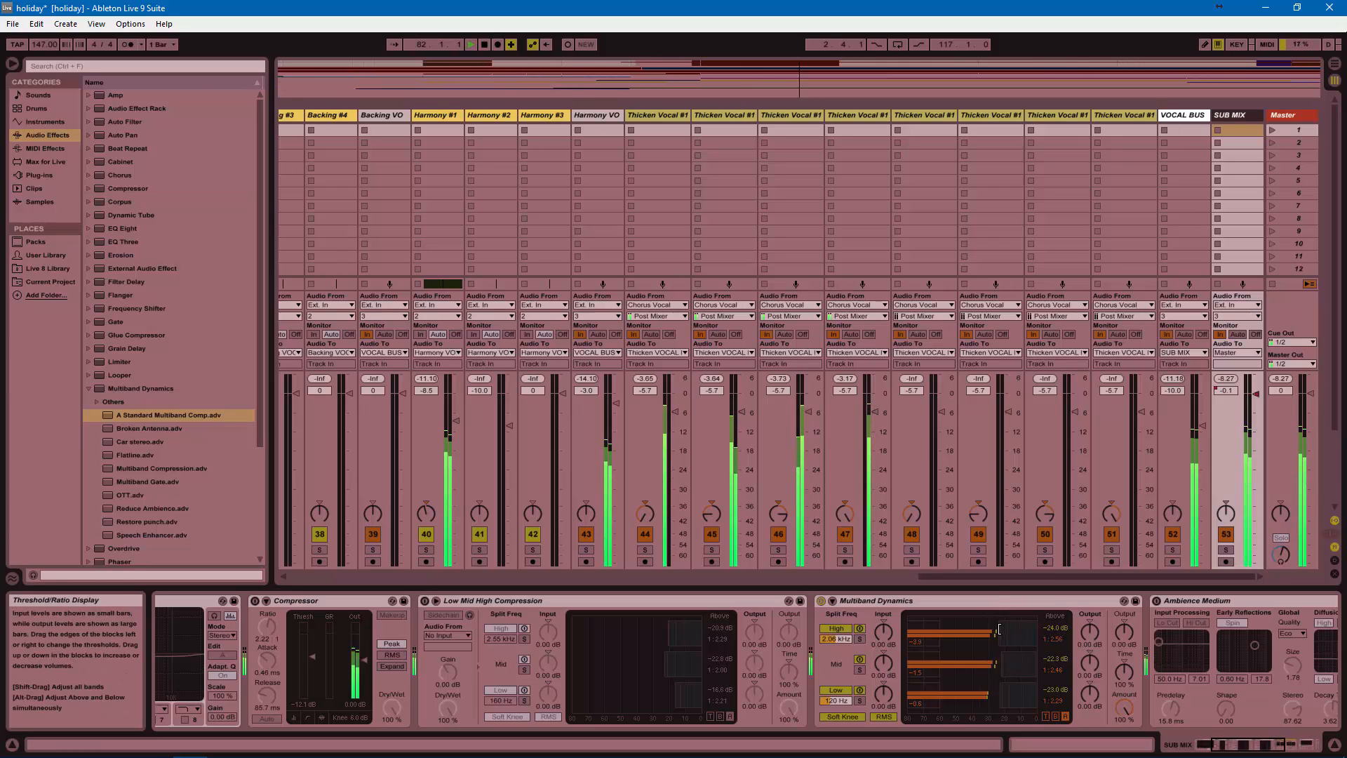
key(space)
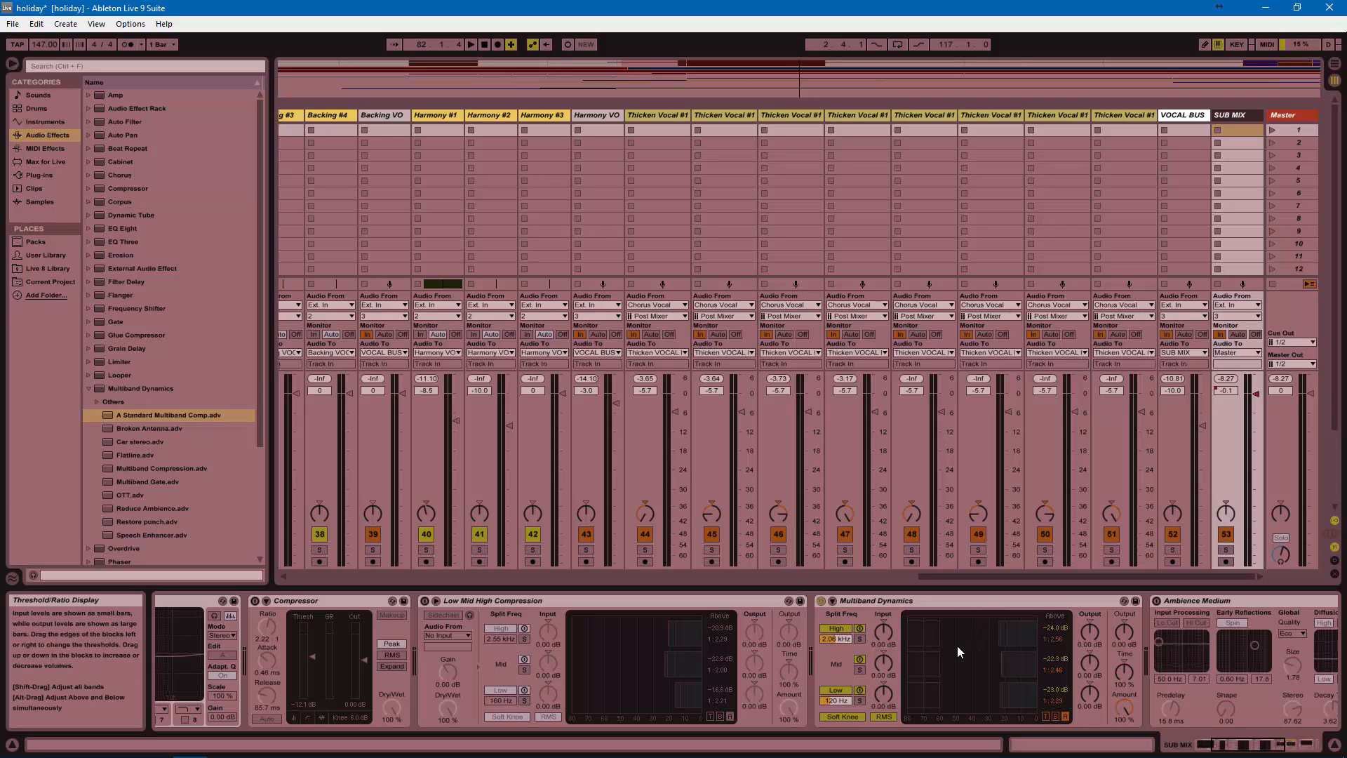
key(space)
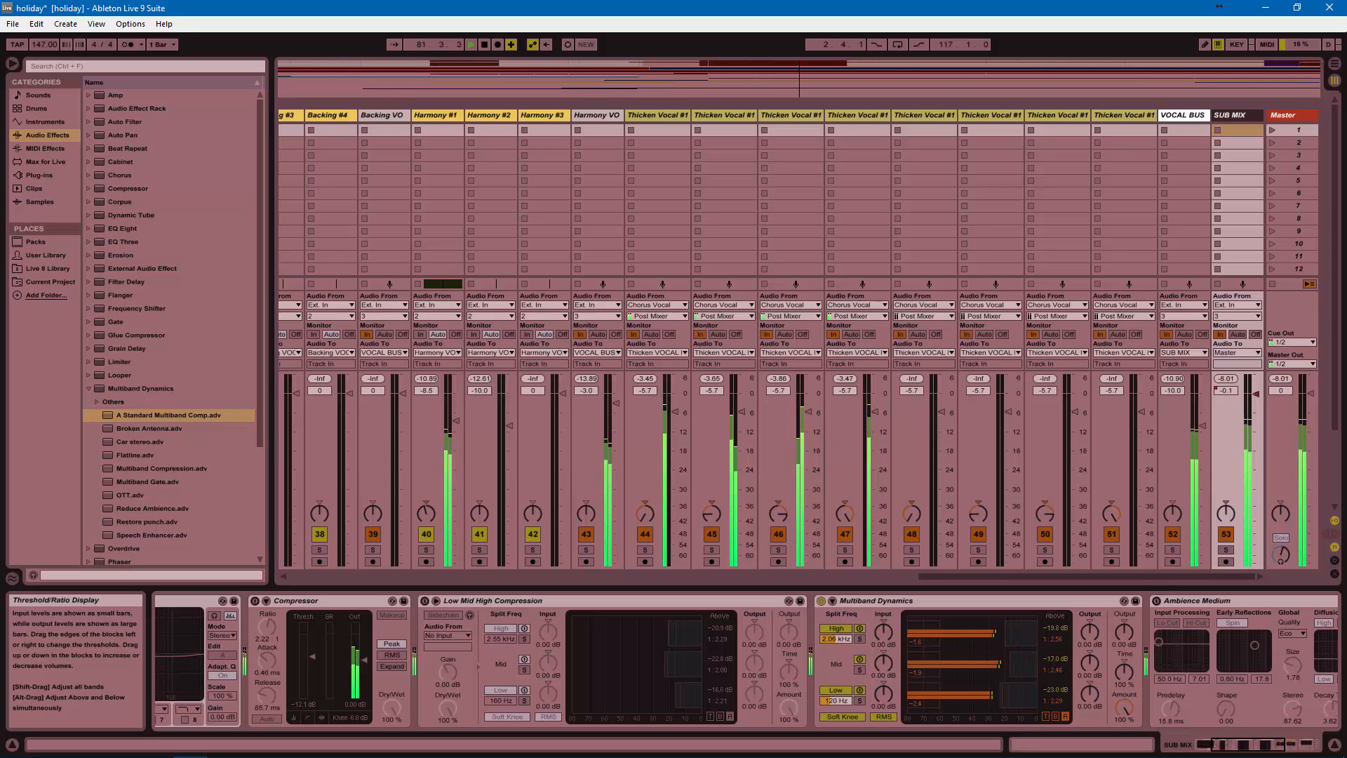
drag(986, 695, 996, 695)
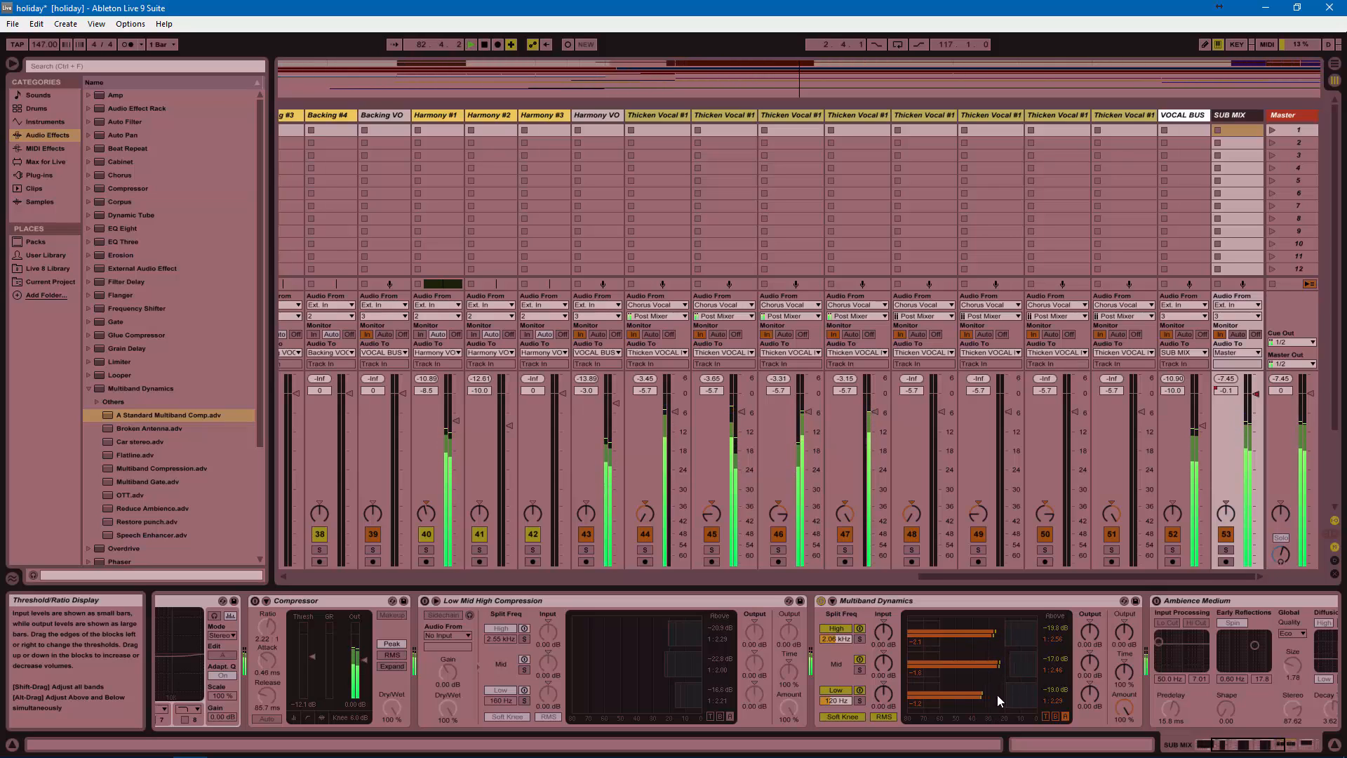
click(1055, 638)
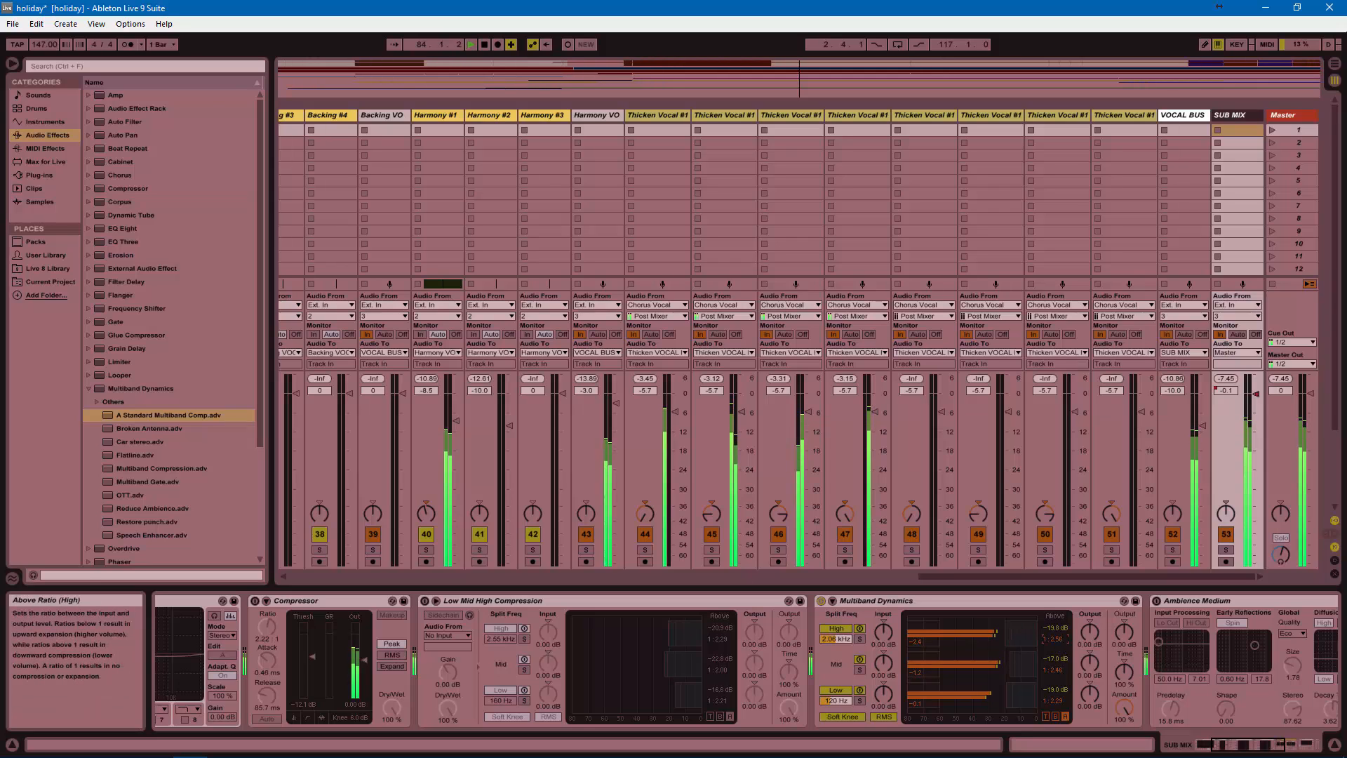
Compare the playing mix with the readjusted Multiband Dynamics bypassed and active, leave it enabled, and stop playback.
click(988, 600)
key(0)
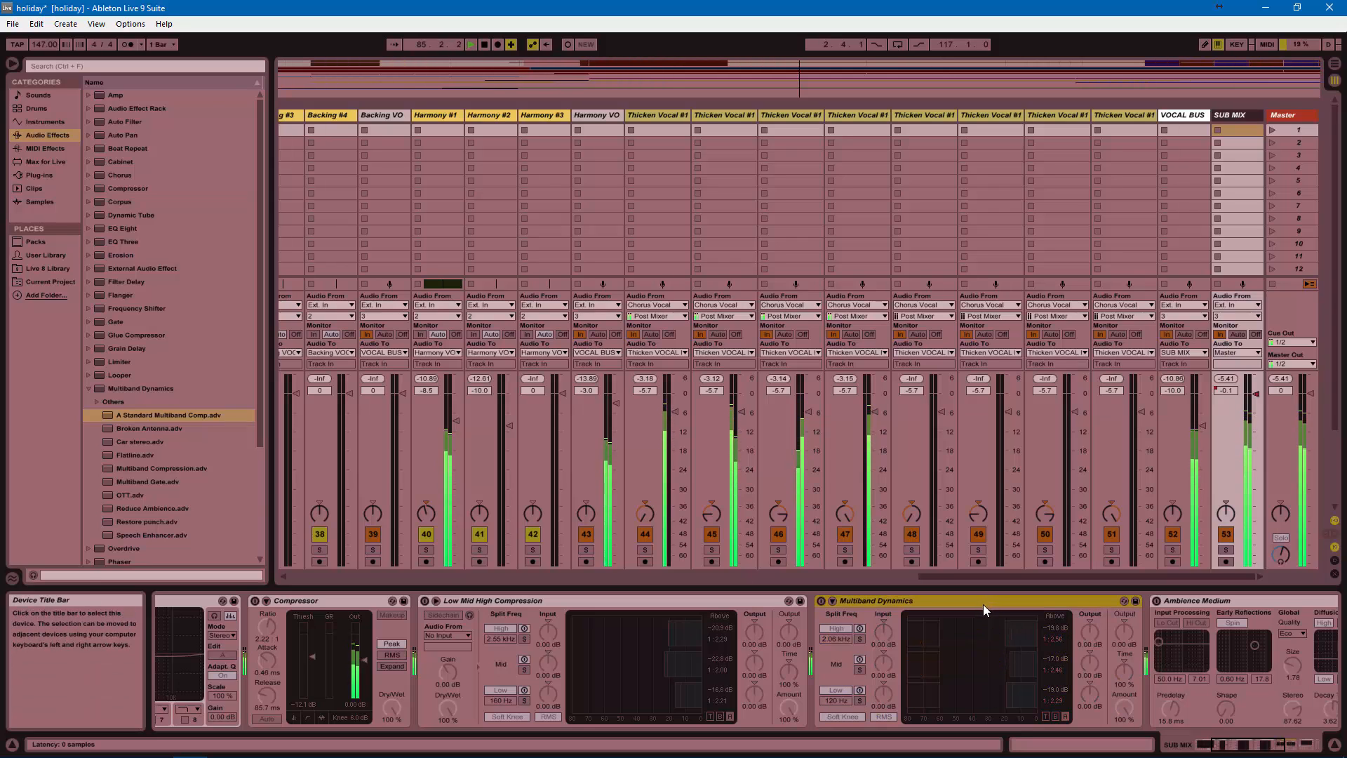
key(0)
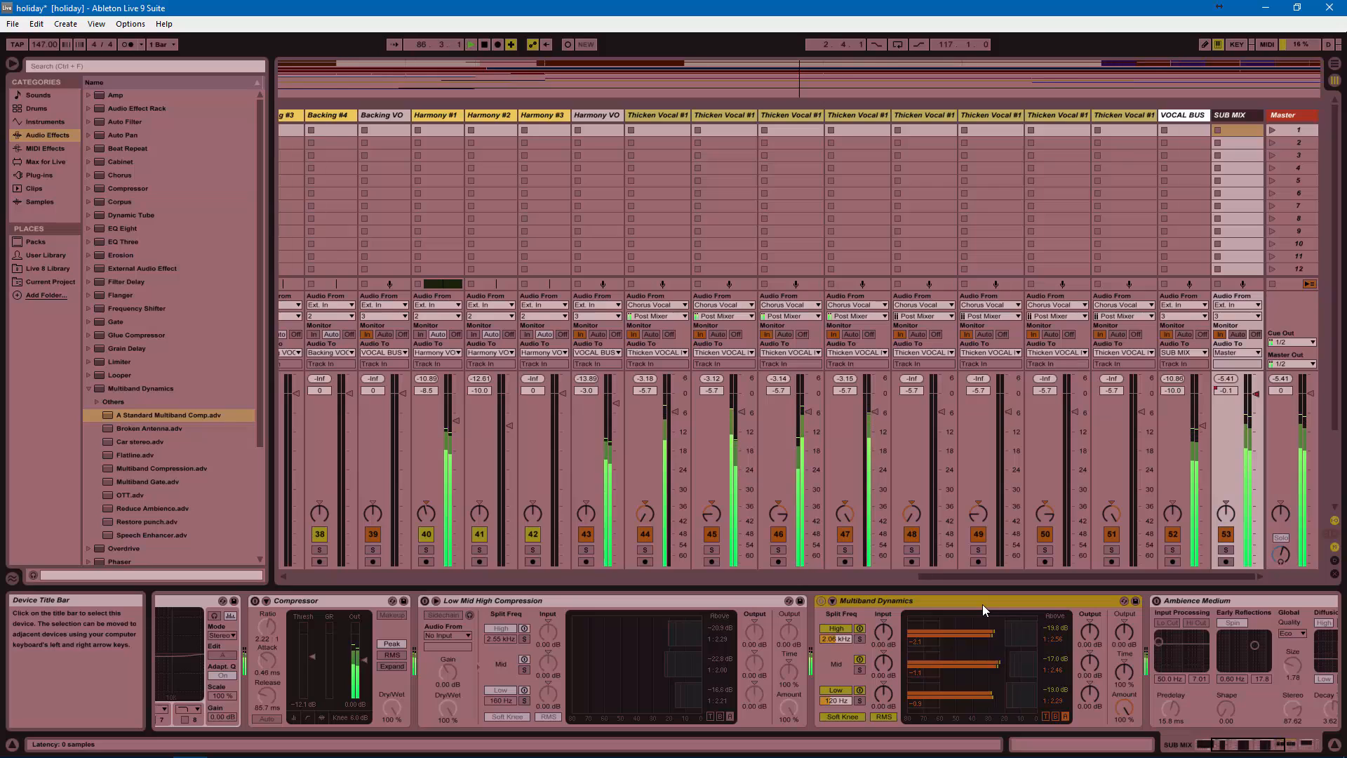
key(0)
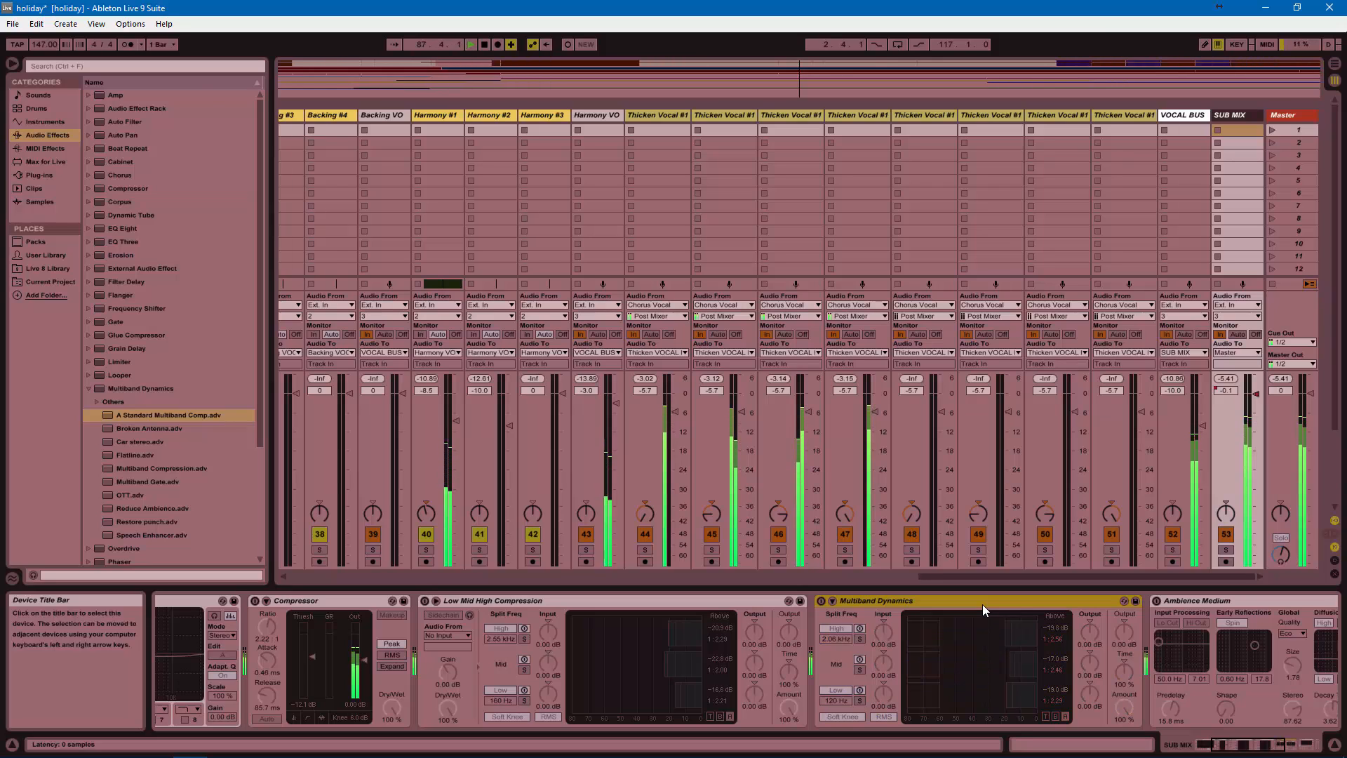
key(0)
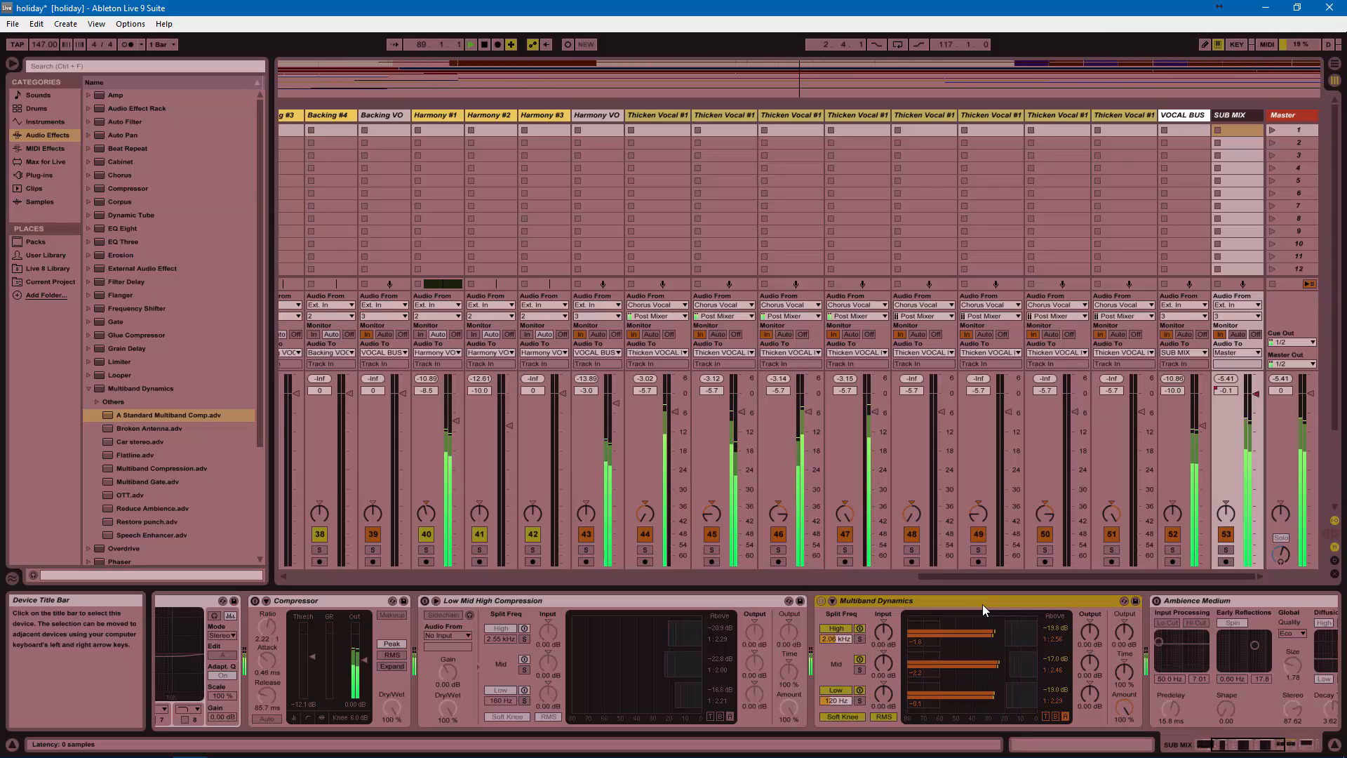
key(space)
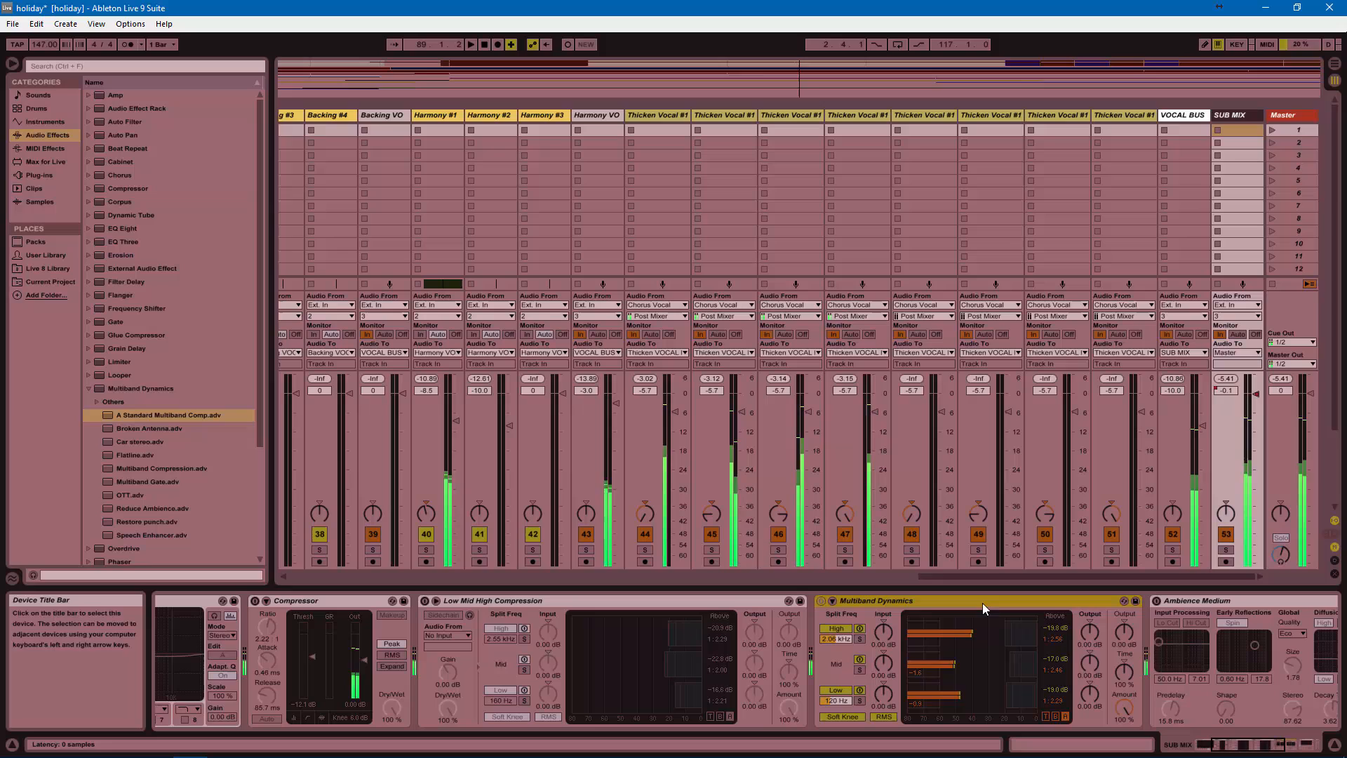
click(317, 599)
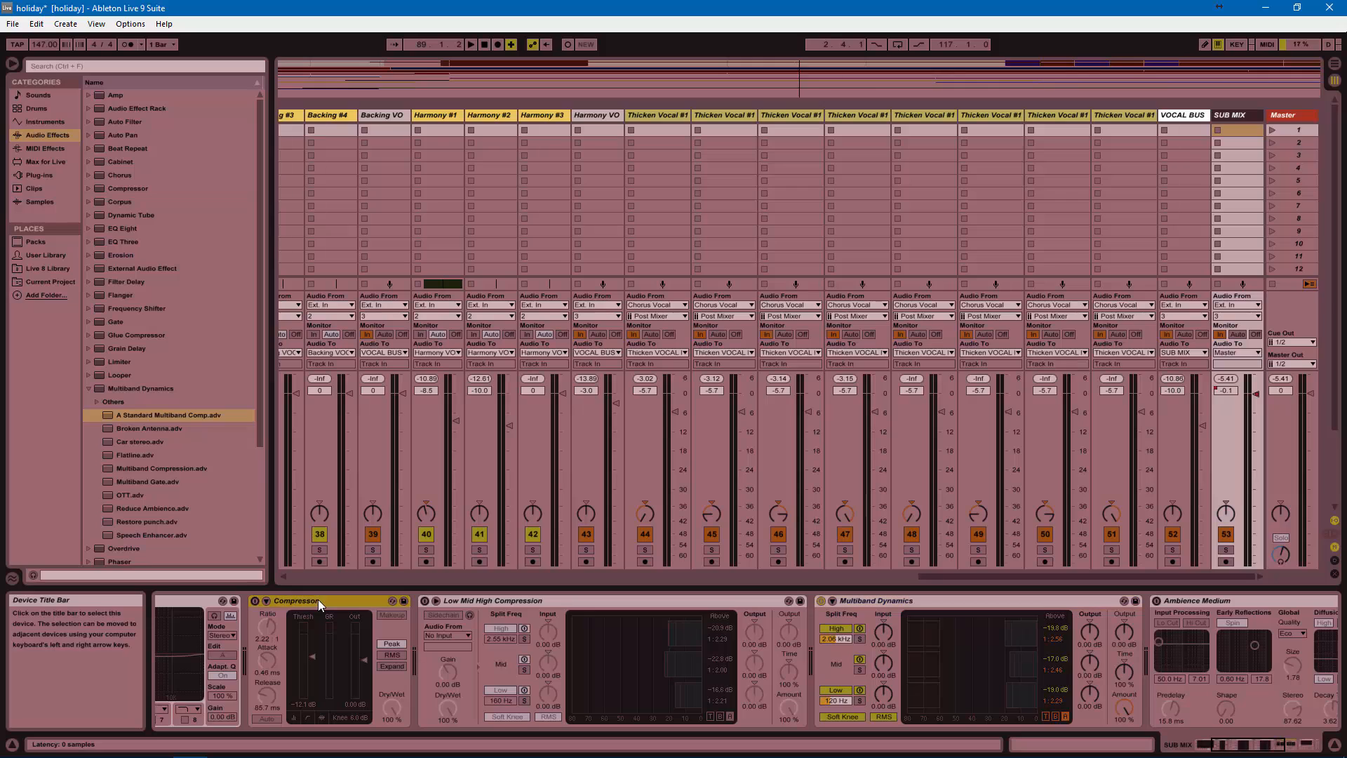
click(933, 601)
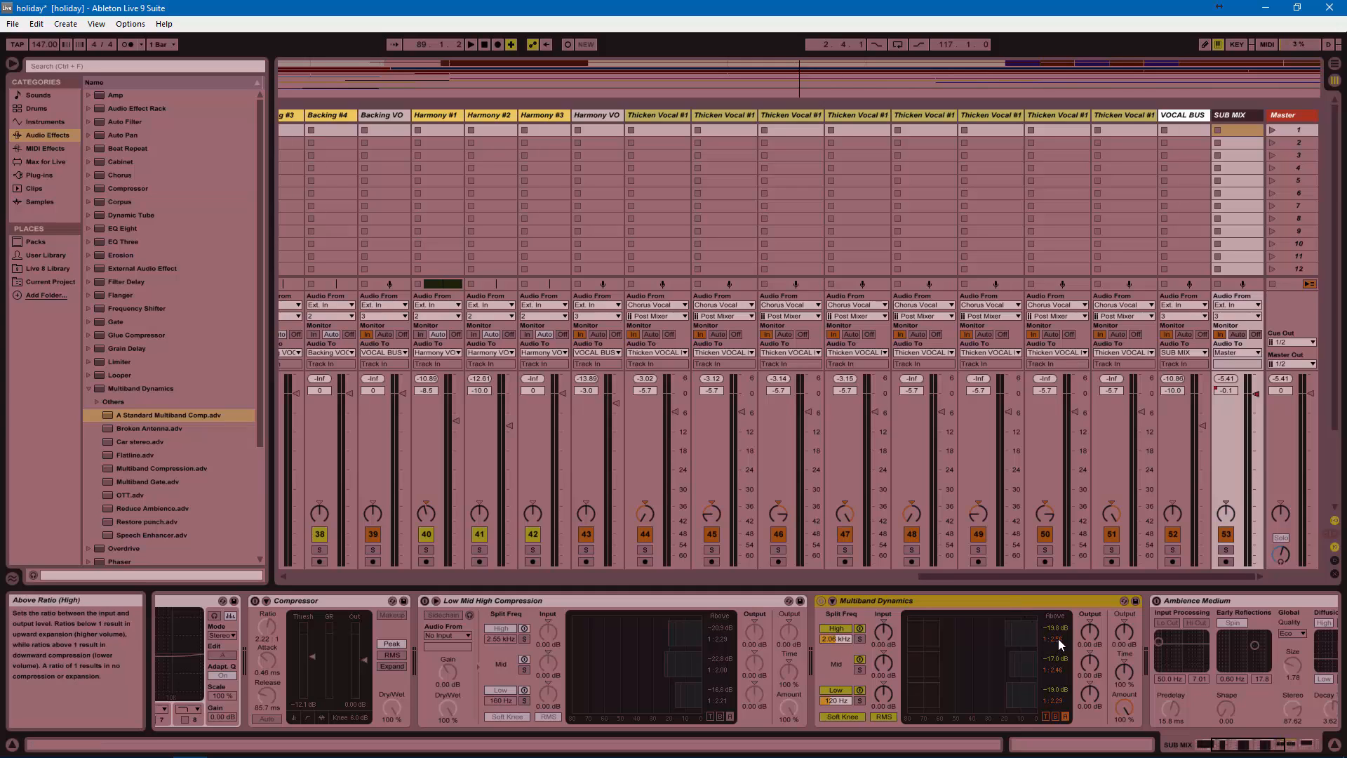
click(313, 603)
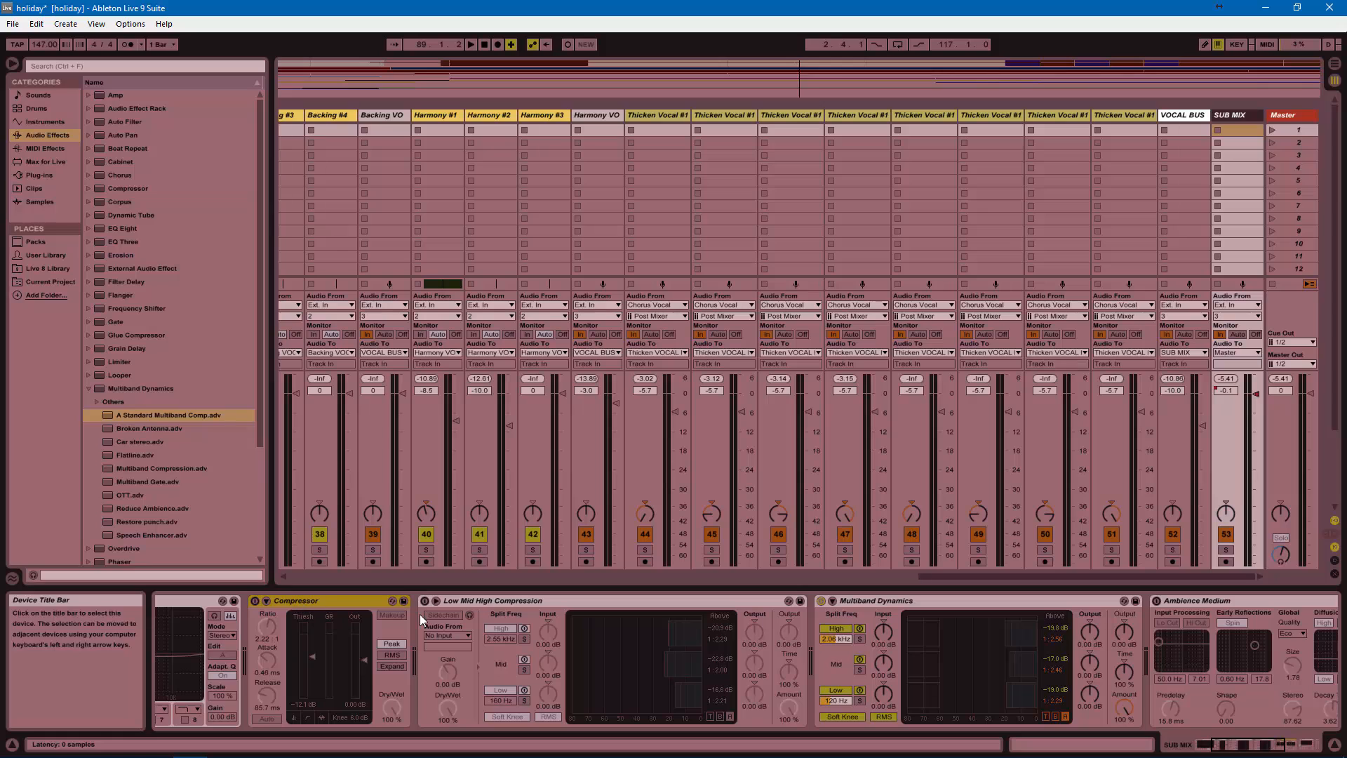
Set the mid-high crossover frequency of Multiband Dynamics to about 2.47 kHz.
click(931, 604)
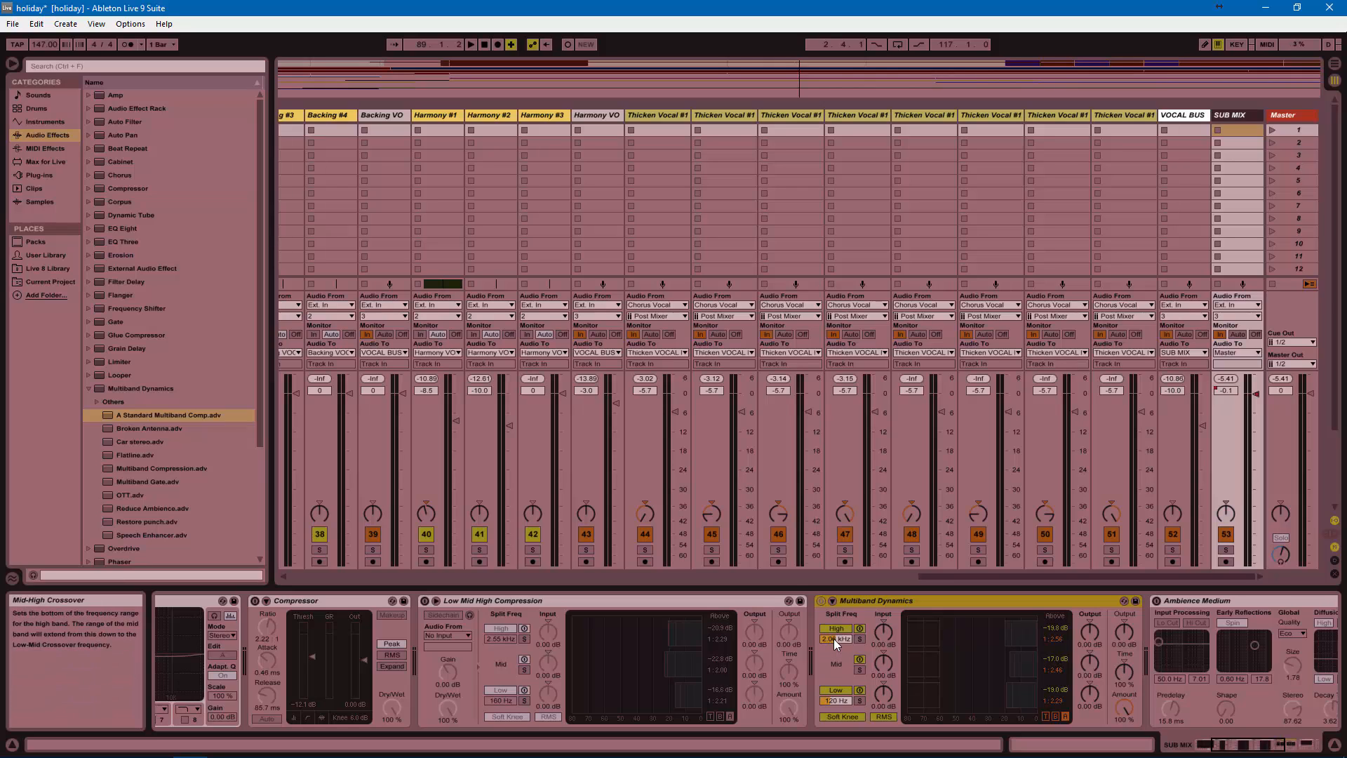
drag(833, 638, 833, 621)
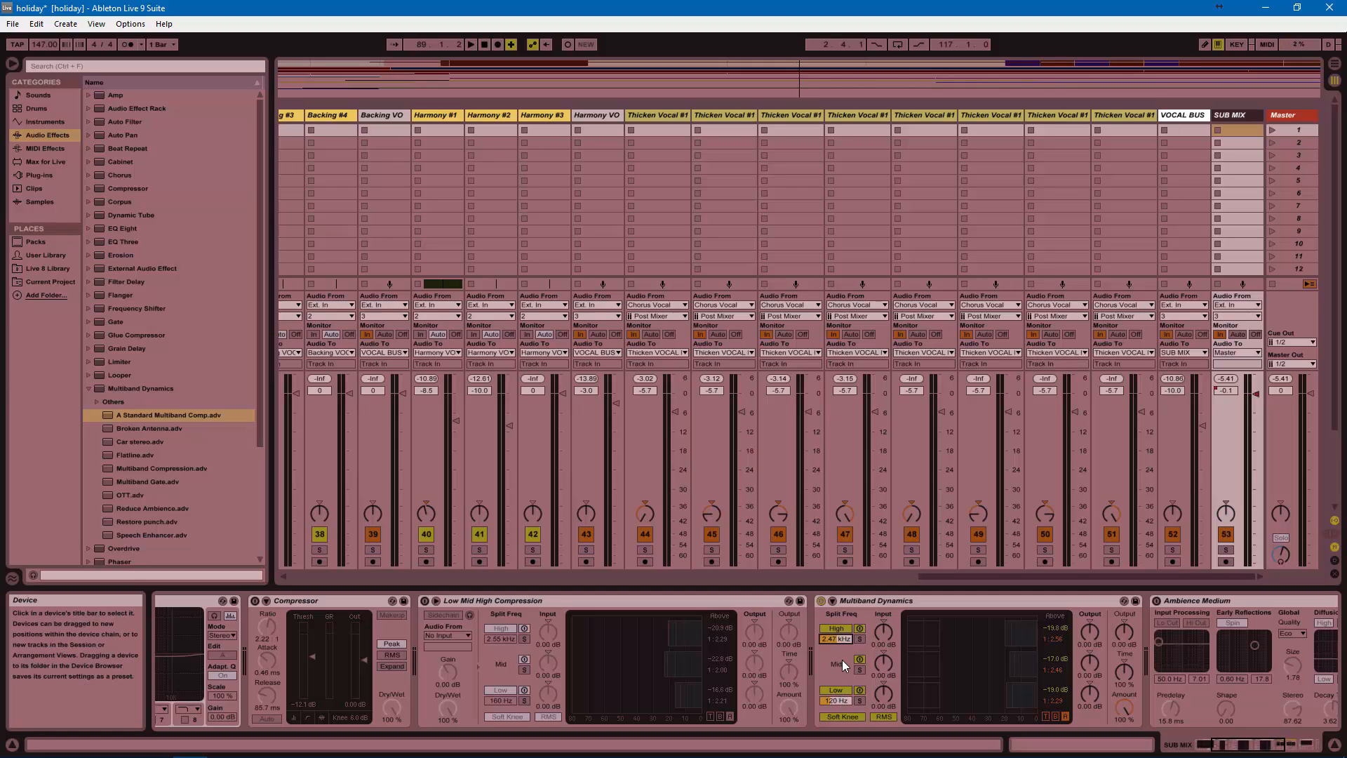
click(873, 601)
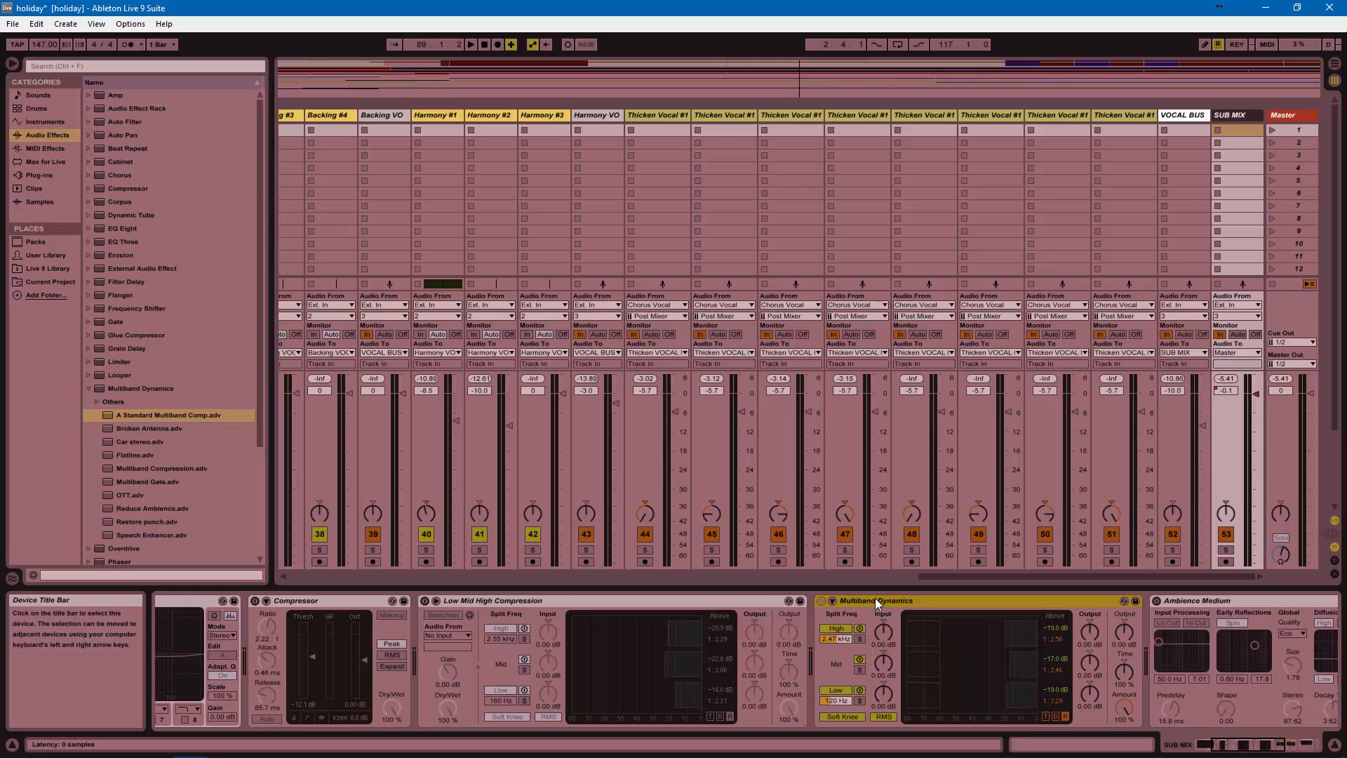